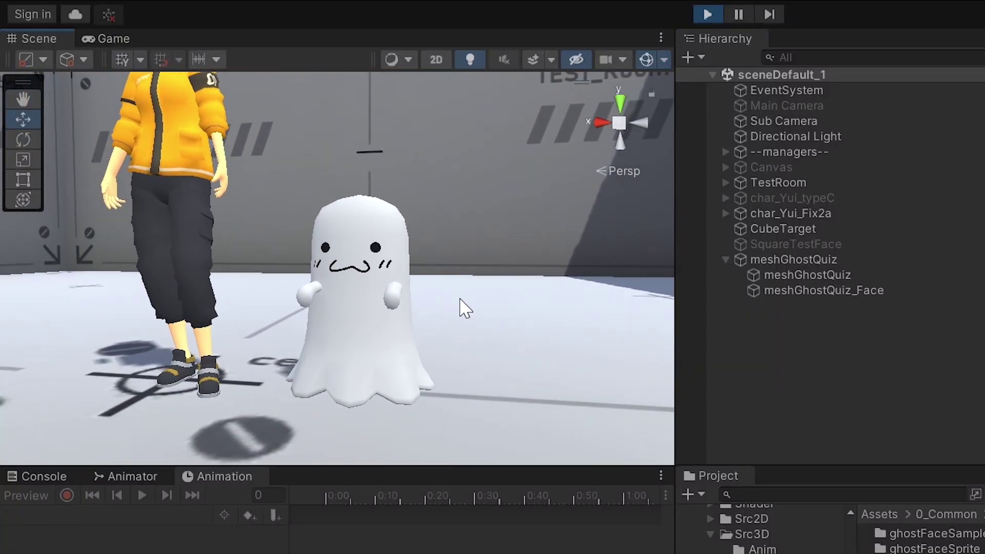
Enable SquareTestFace, preview its sprite blink clip, then select meshGhostQuiz_Face to inspect its components
right_drag(465, 308, 622, 292)
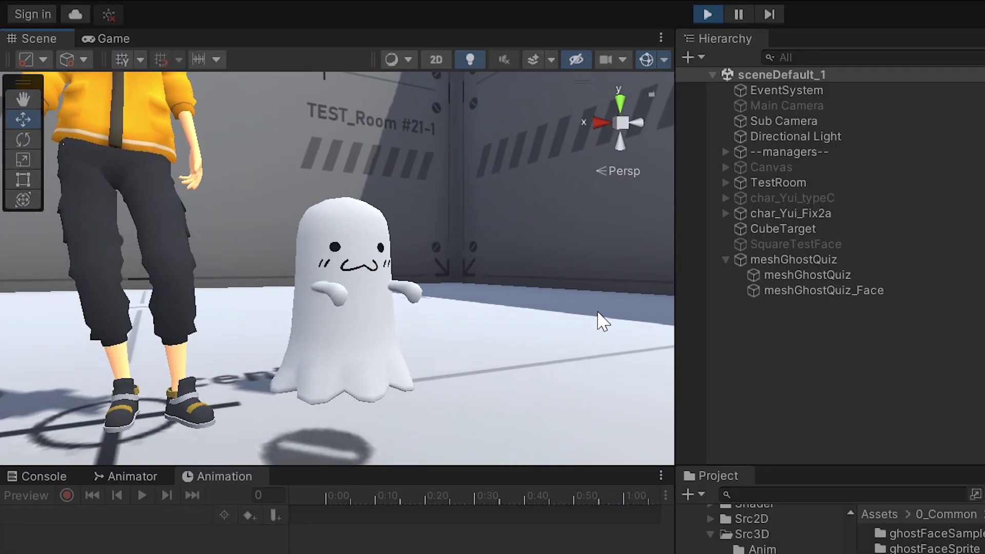
right_drag(612, 260, 331, 345)
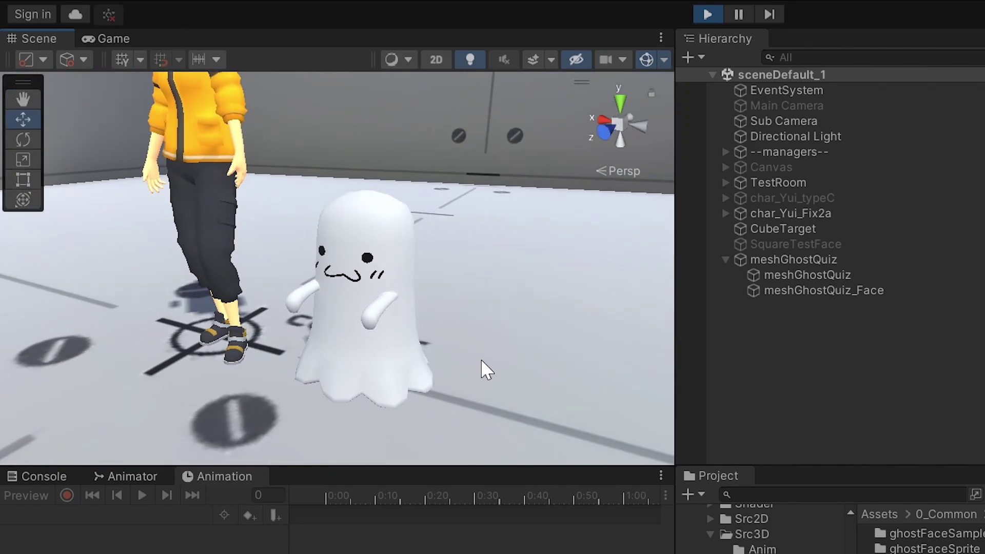
mouse_move(481, 359)
right_down()
mouse_move(734, 298)
mouse_move(772, 370)
right_up()
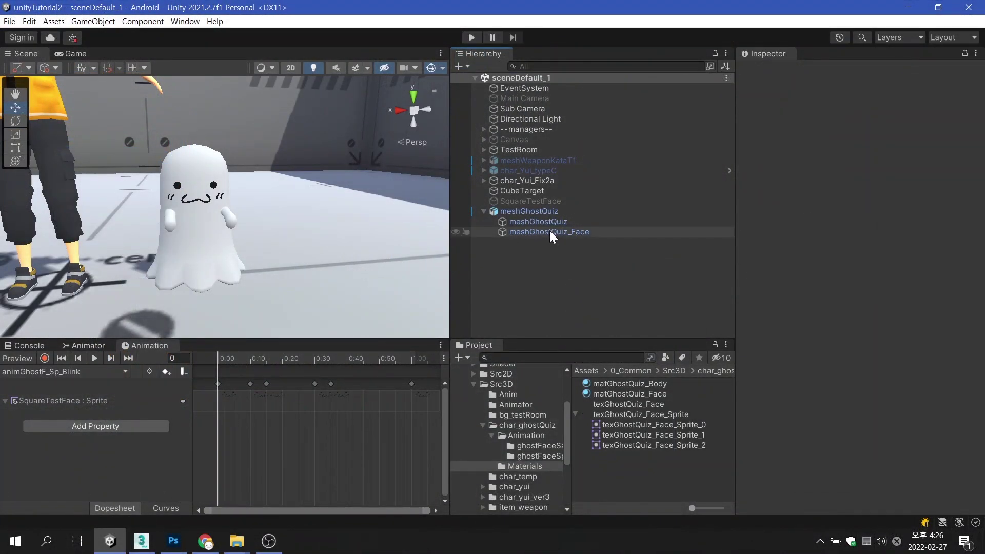
click(542, 202)
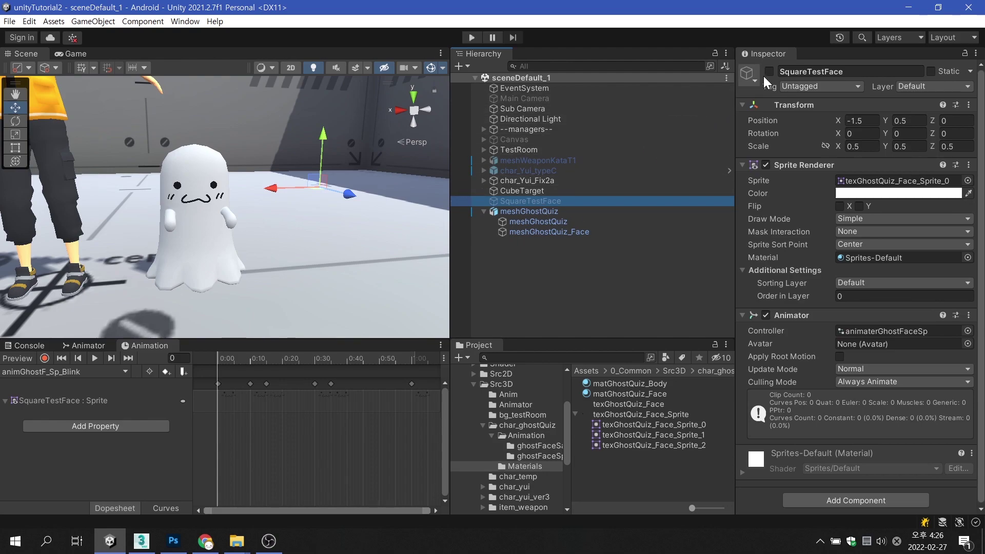
click(769, 71)
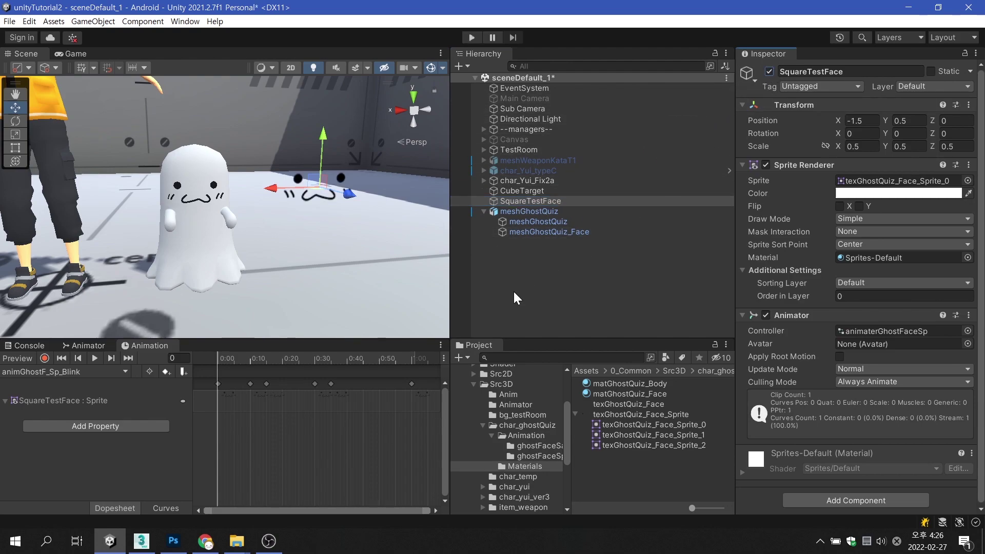
click(91, 356)
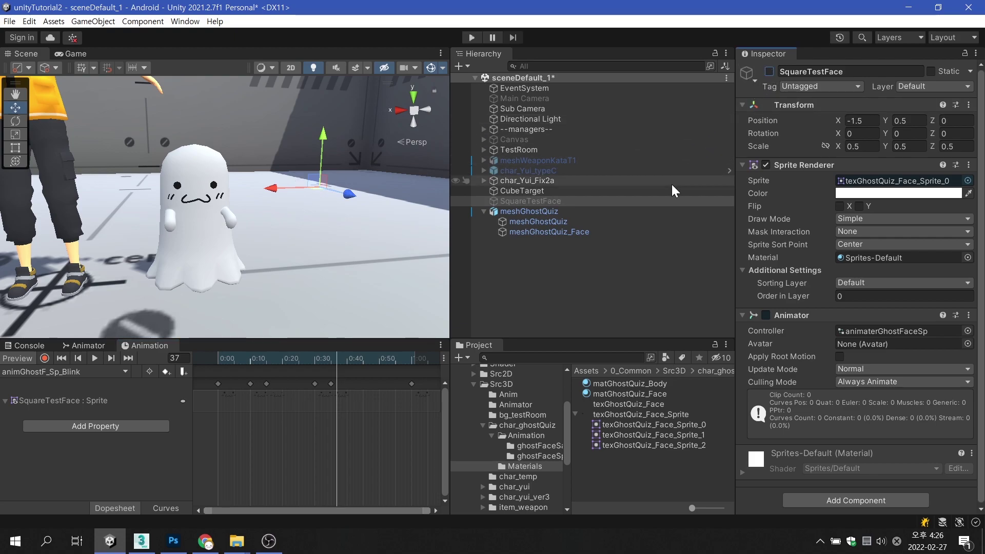
click(603, 231)
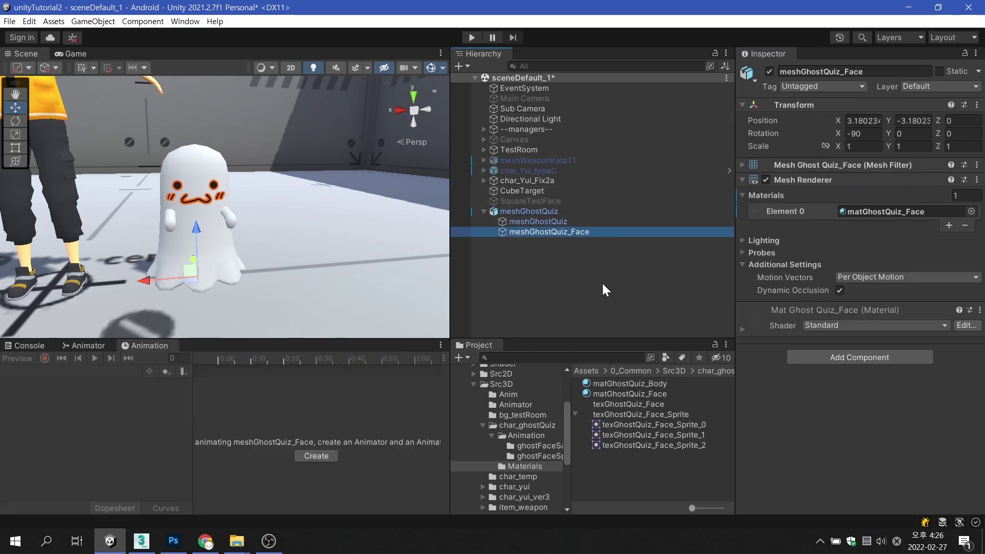
Attempt a Sprite Renderer on meshGhostQuiz_Face, cancelling the Mesh Filter conflict warning and deselecting
click(844, 358)
text(spri)
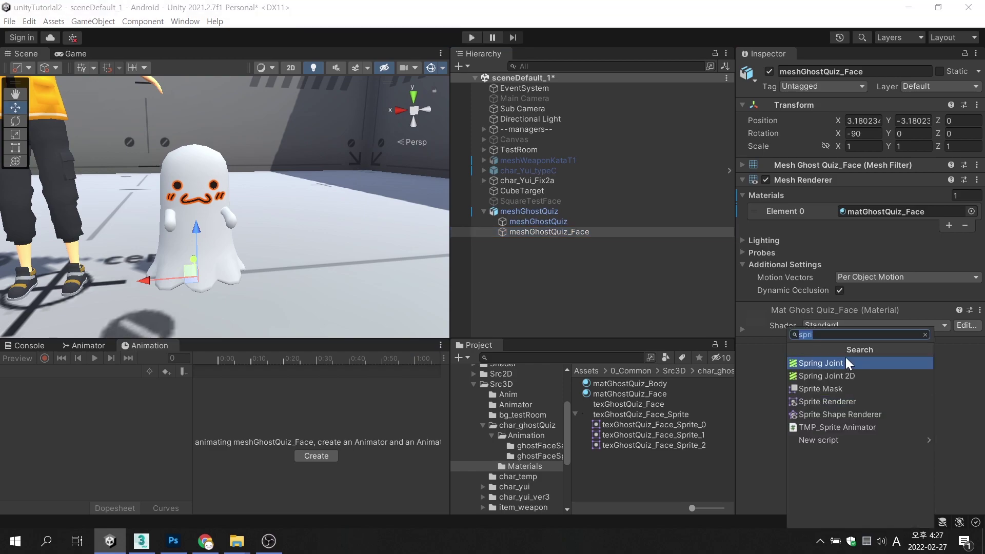
click(847, 405)
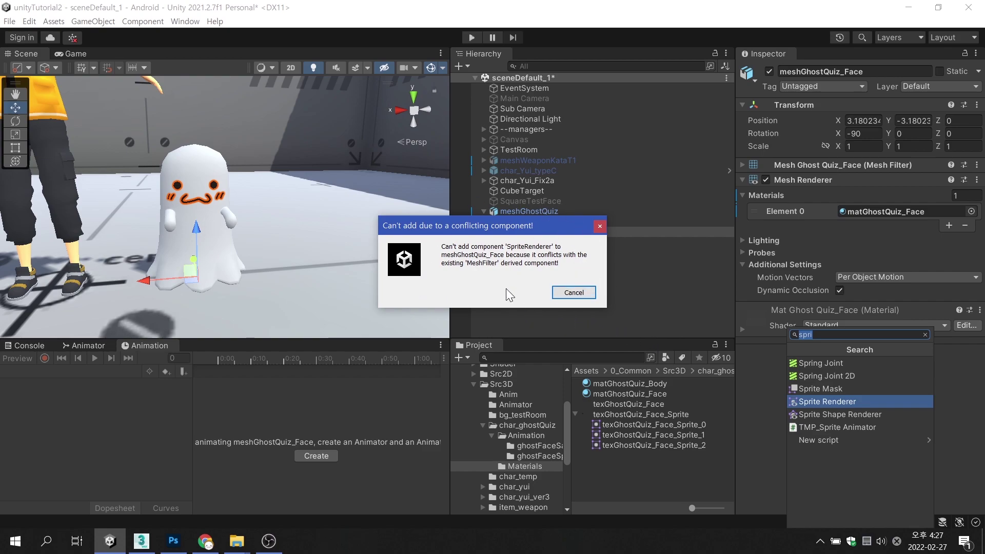
click(559, 295)
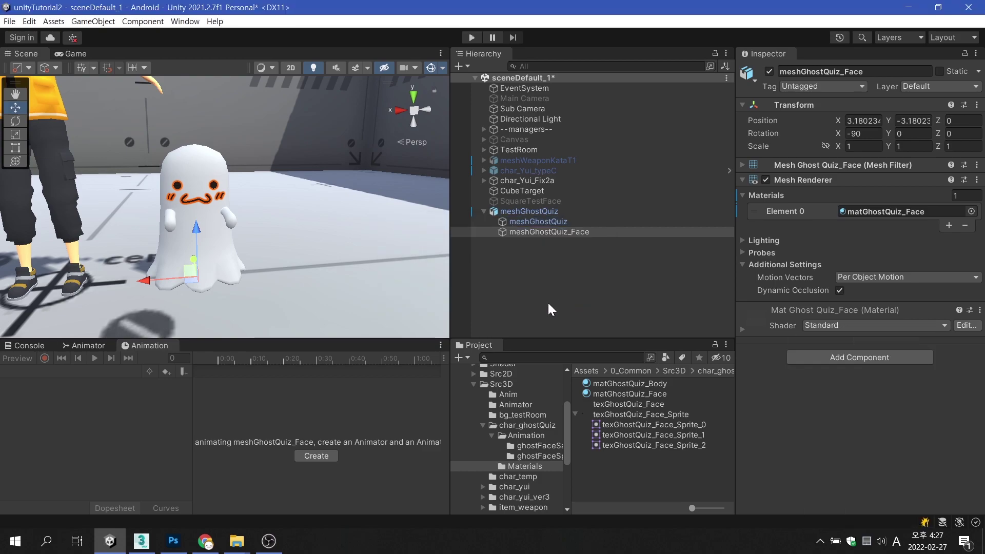
click(513, 288)
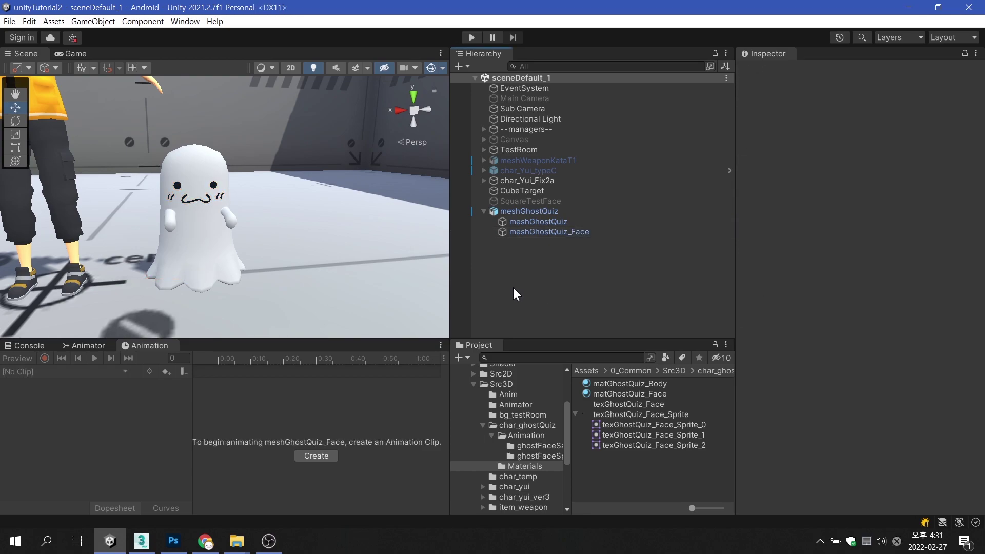
In 3ds Max's Edit UVWs, select the face UV strip and shift it toward the next expression
click(141, 541)
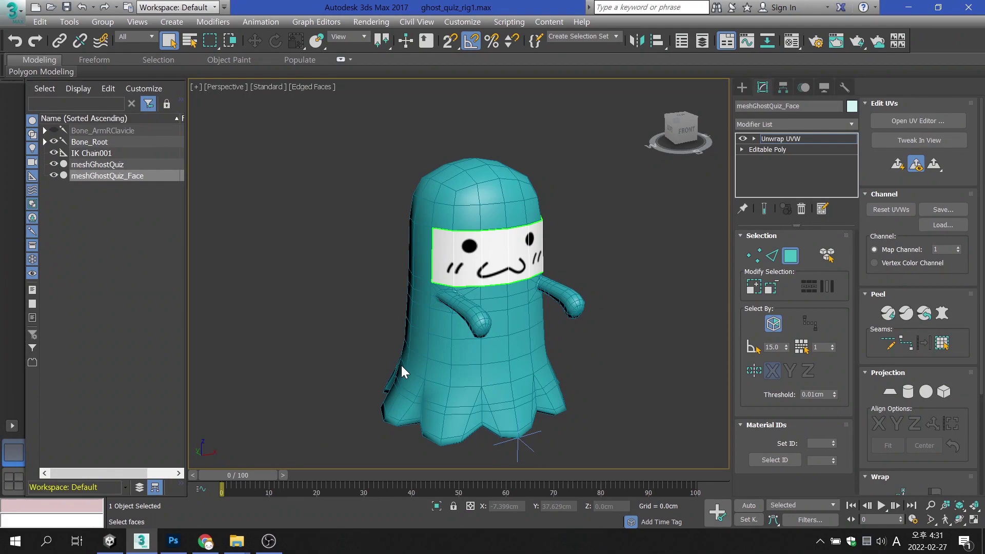
click(902, 121)
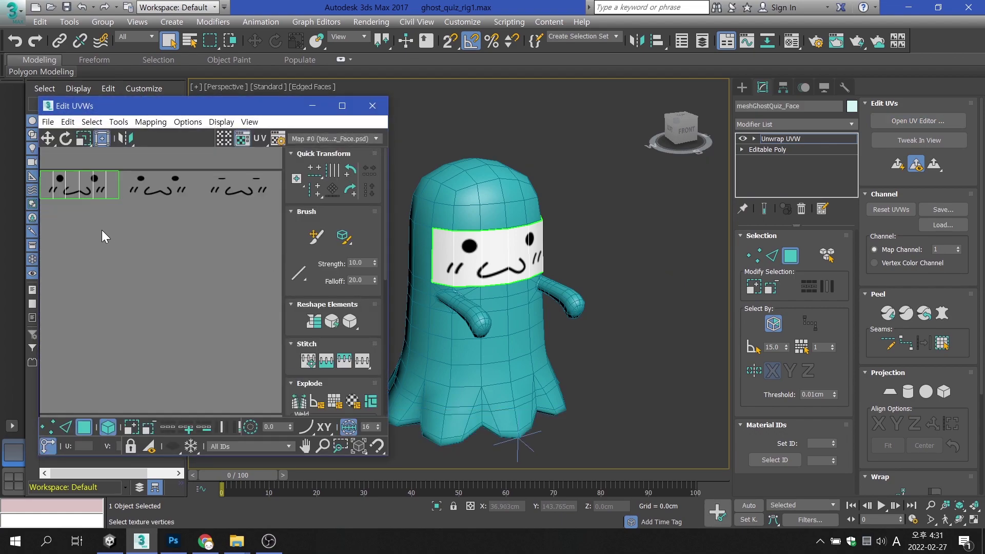
drag(66, 182, 206, 201)
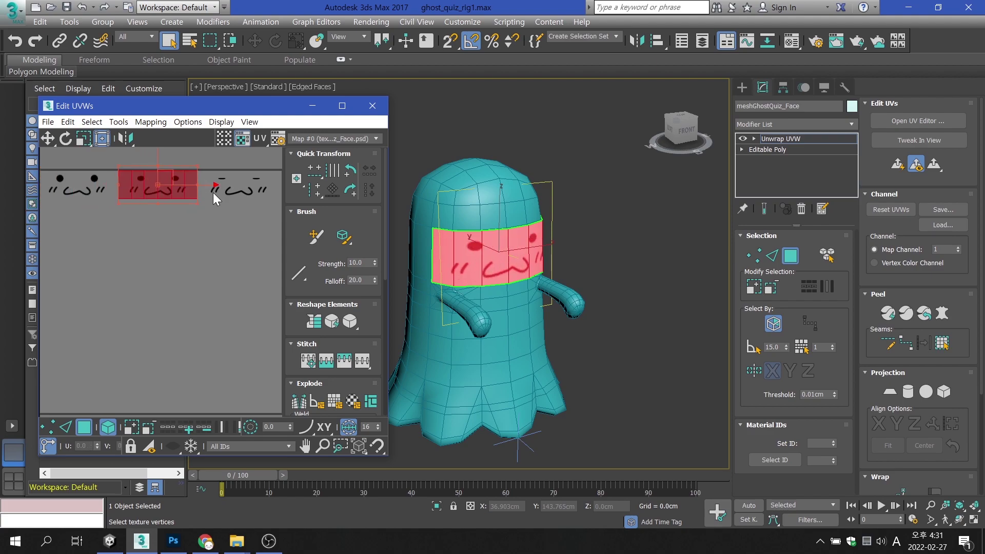
mouse_move(213, 187)
mouse_down()
mouse_move(248, 195)
mouse_move(131, 195)
mouse_up()
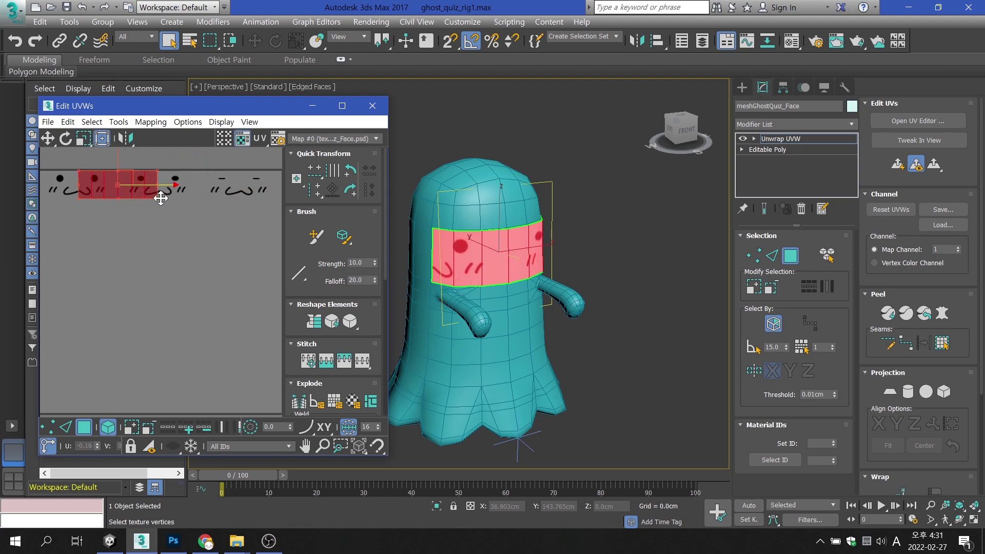
Undo the UV shift back to the first expression, deselect and close the UV editor
key(ctrl+z)
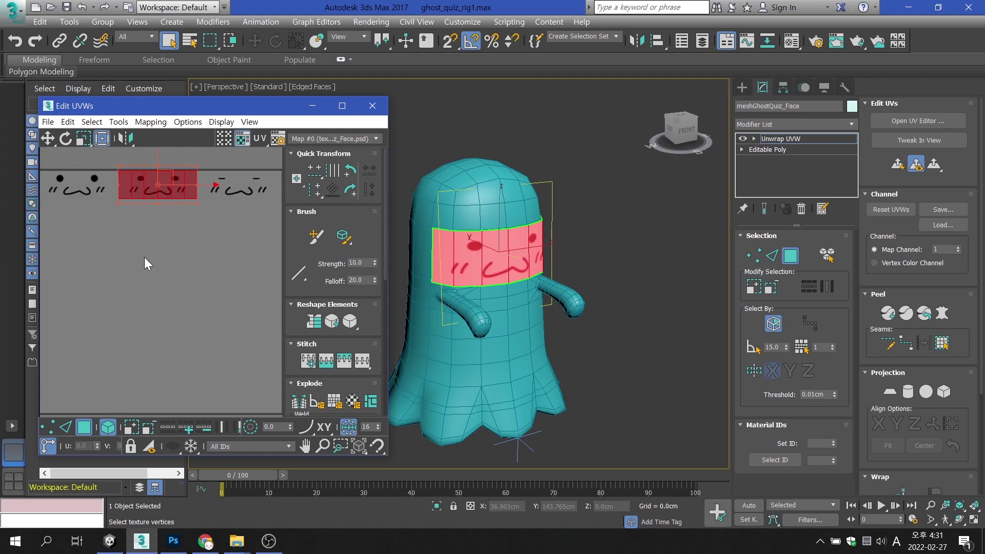
key(ctrl+y)
click(144, 258)
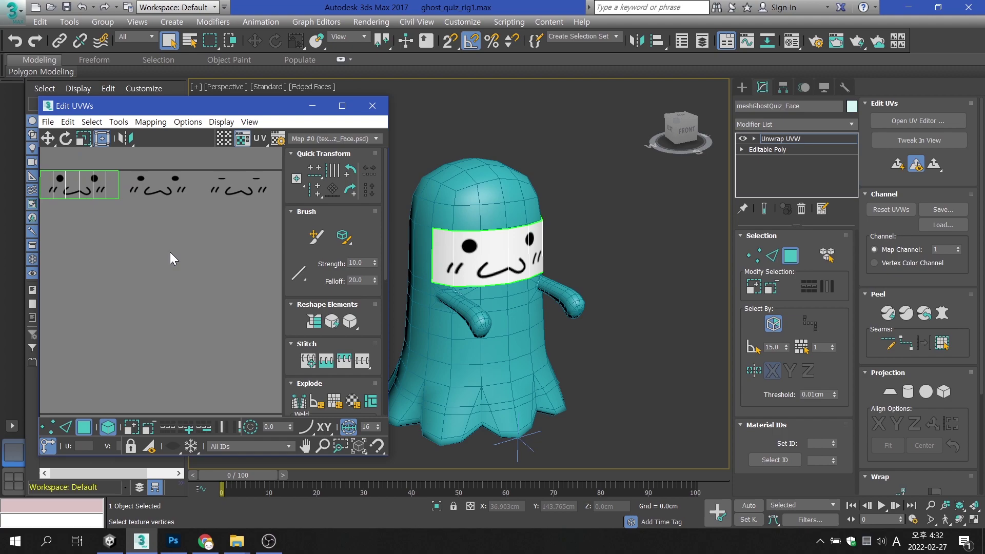
click(374, 109)
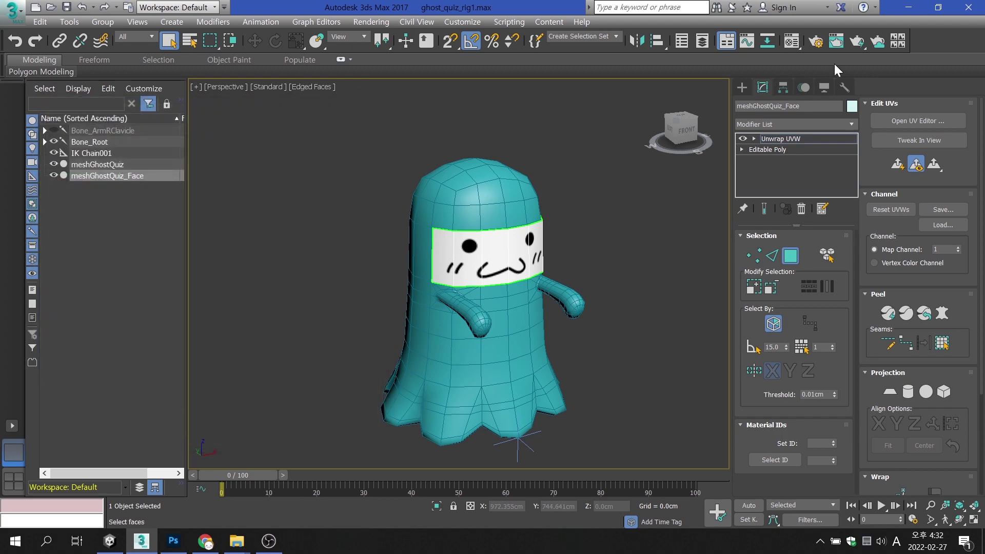
Back in Unity, try the face material's Offset X at 0.332 and 0.664, then reset it to 0
click(909, 12)
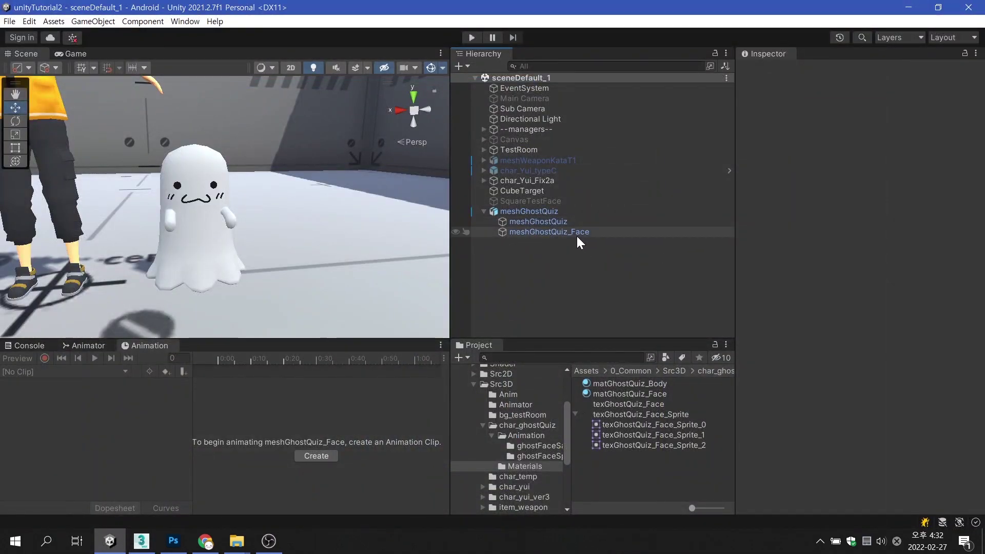
click(574, 234)
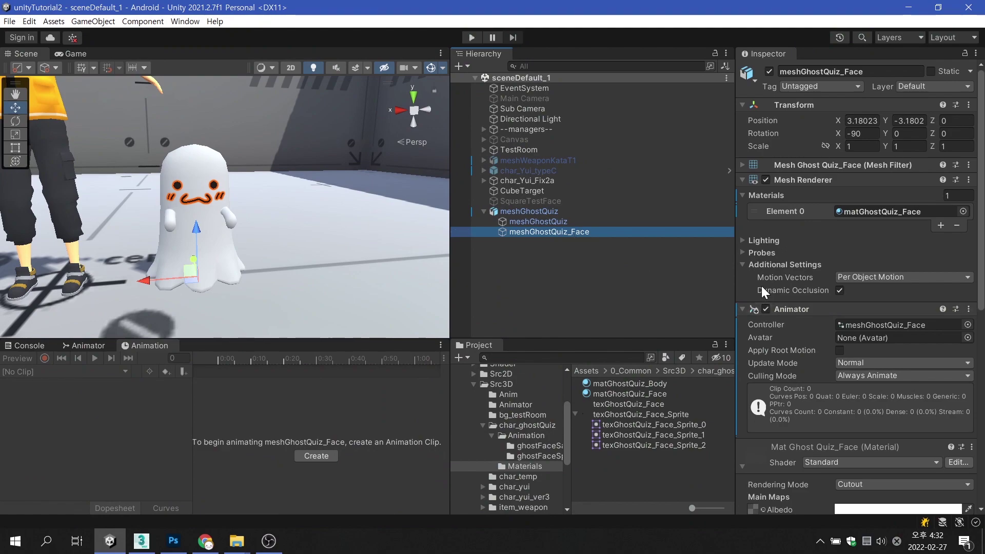
scroll(761, 284, down, 5)
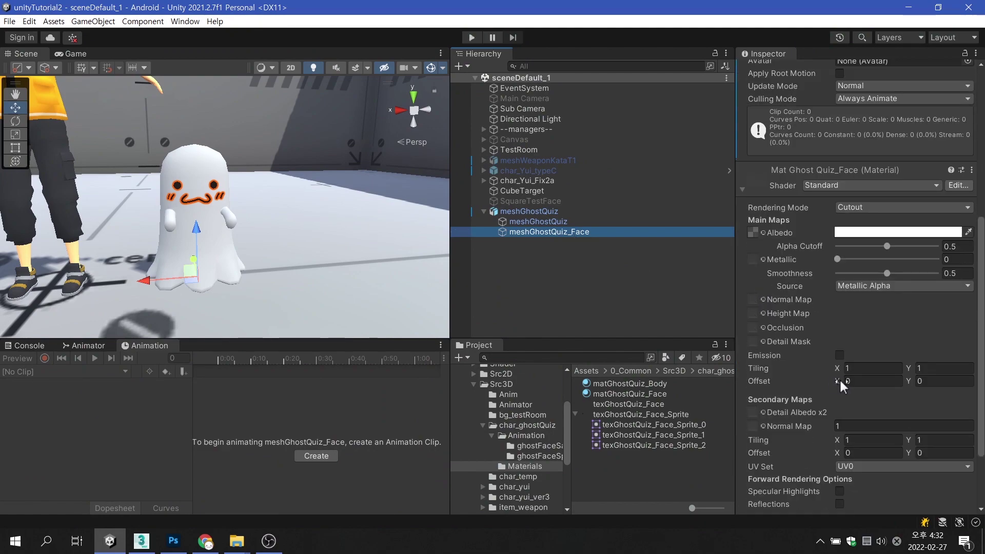
mouse_move(837, 379)
mouse_down()
mouse_move(856, 380)
mouse_move(832, 382)
mouse_up()
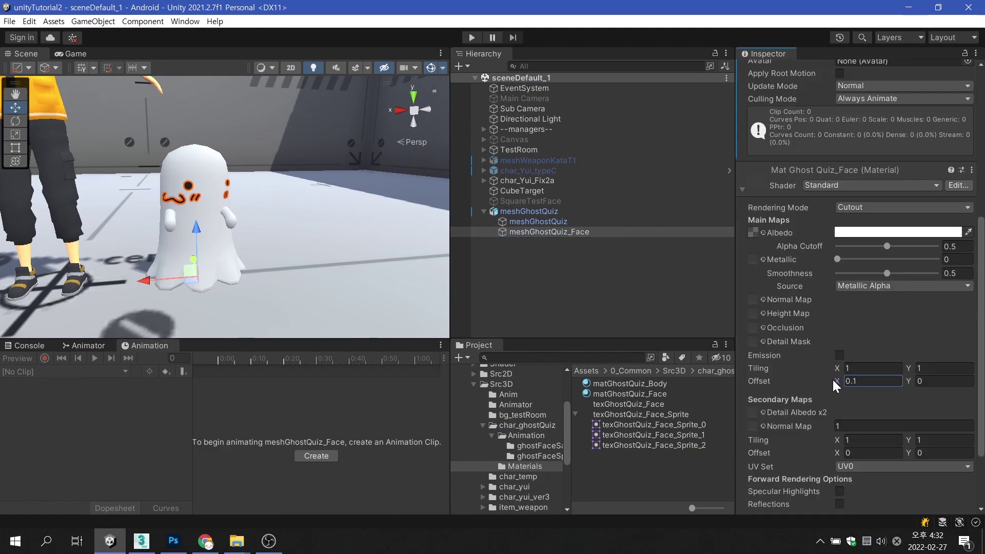
text(-)
click(879, 378)
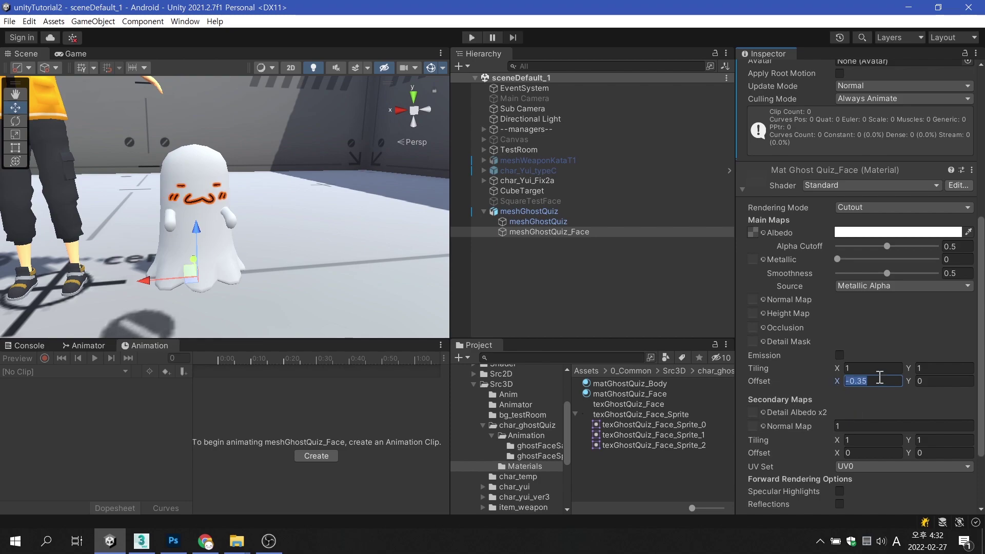
text(0.)
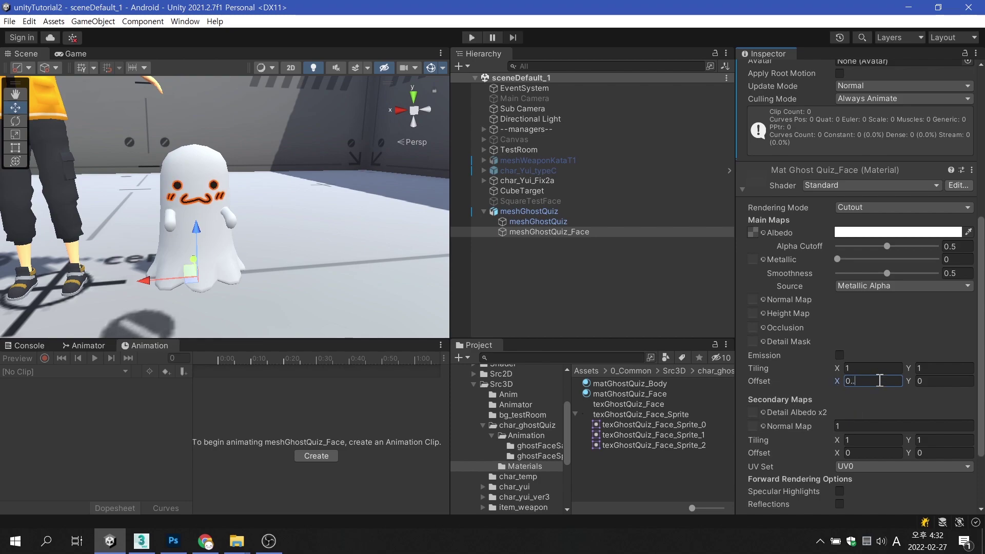
text(332)
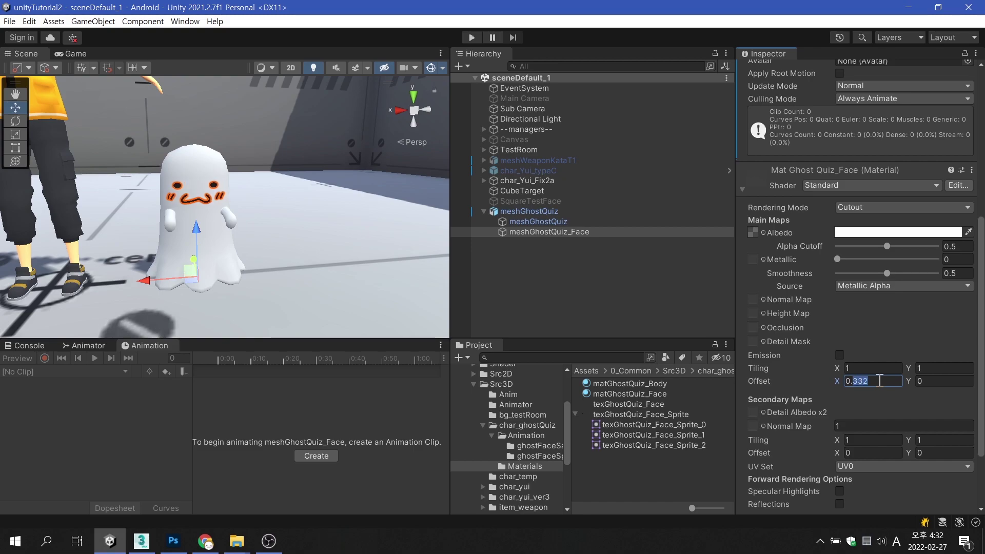
text(664)
key(shift+Left)
key(shift+Left)
key(shift+Left)
key(shift+Left)
key(shift+Left)
text(0)
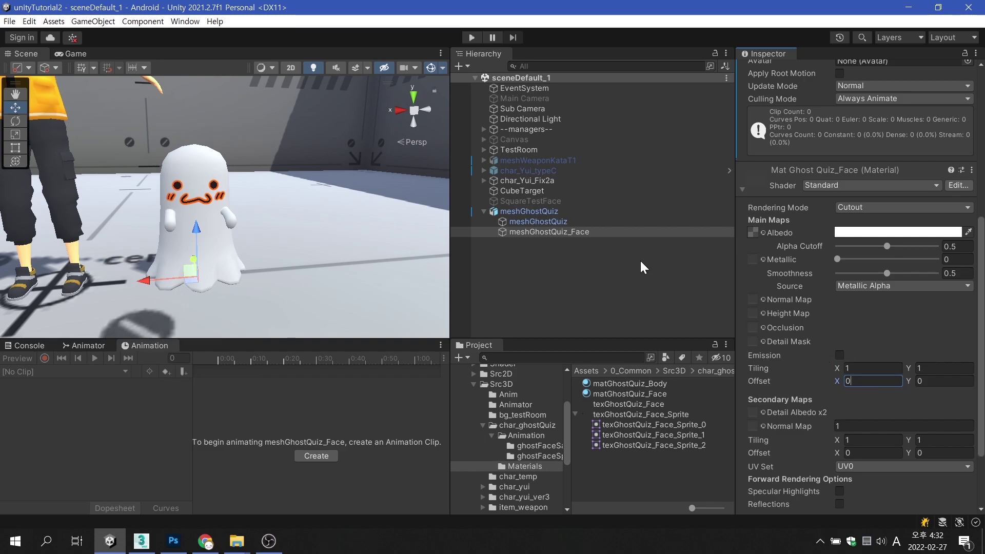
Create a new animation clip named animGhostFace_blink in the Animation folder
click(530, 439)
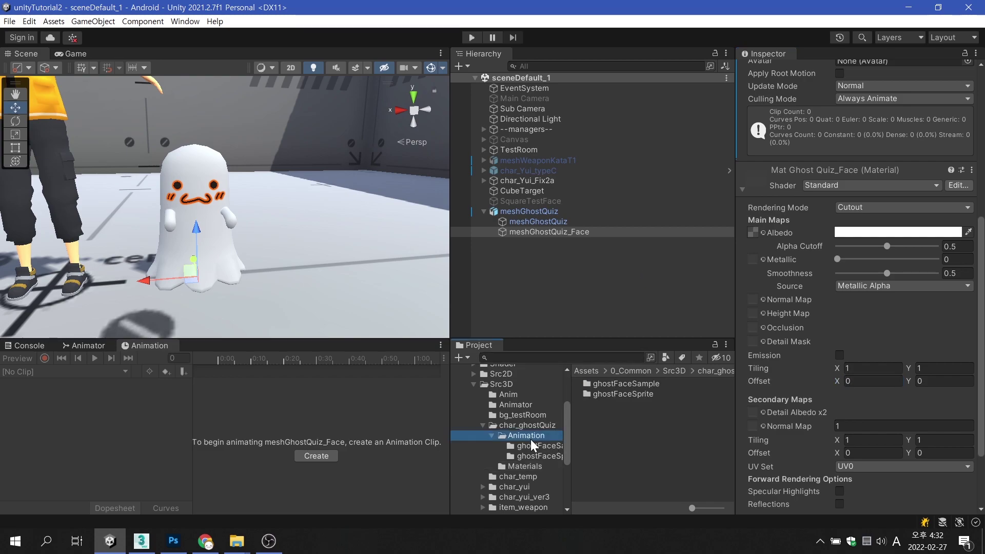
click(324, 459)
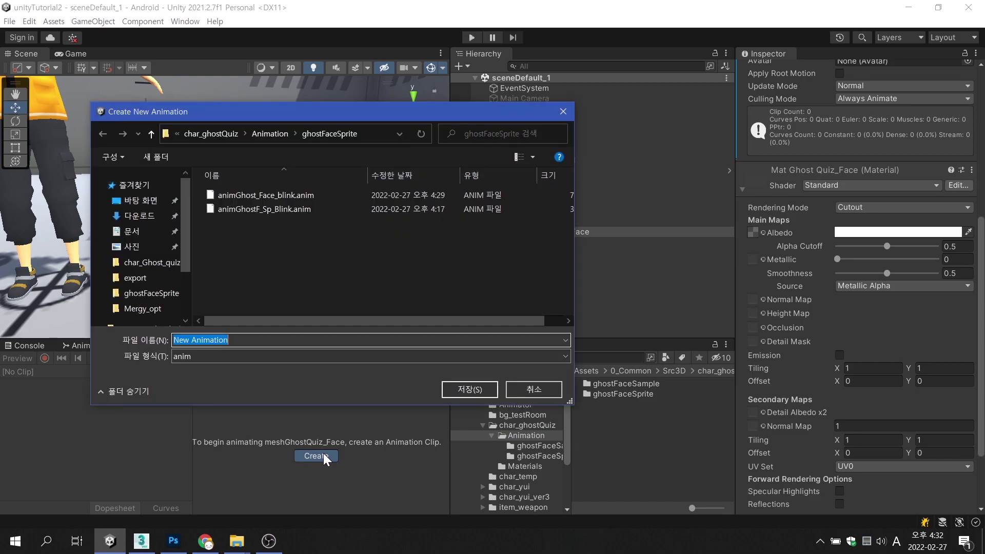
text(animGhostF)
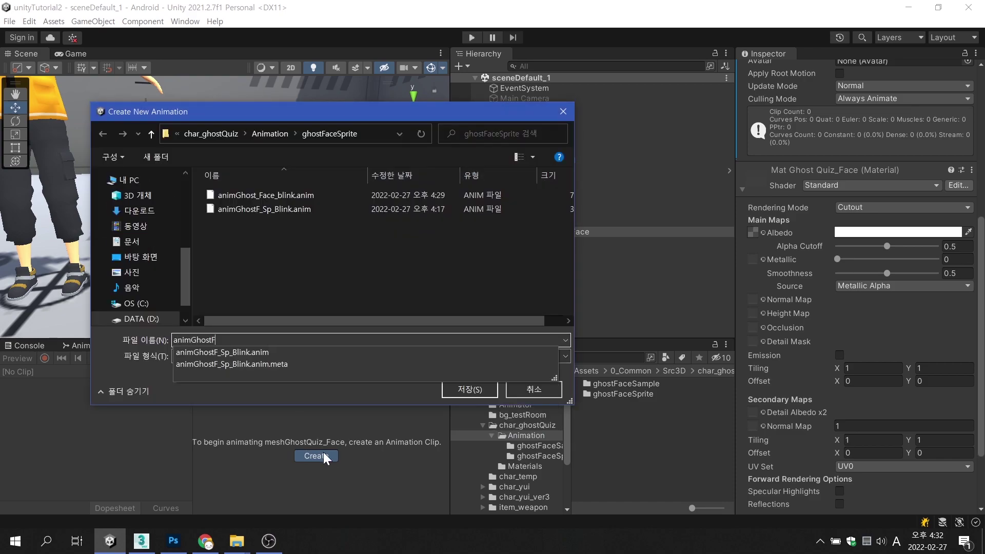
text(ace_blink)
key(Return)
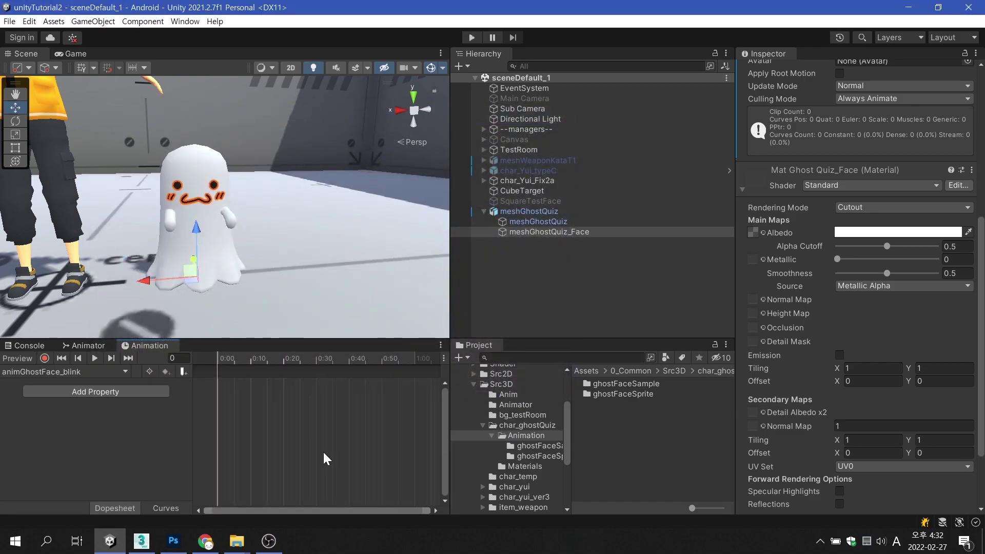
Add the Mesh Renderer's Material._Main Tex_ST x, y, z, w tracks to the clip
click(143, 390)
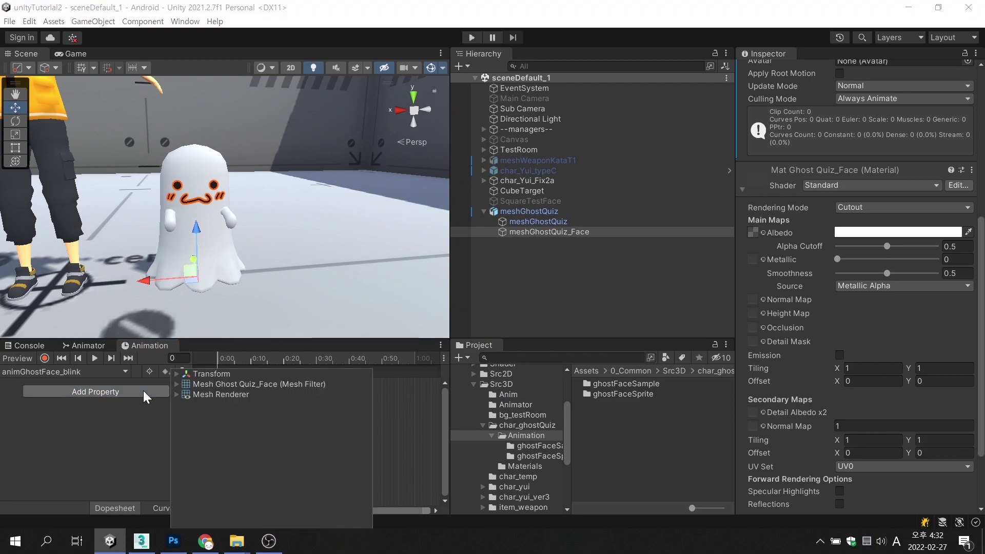
click(178, 393)
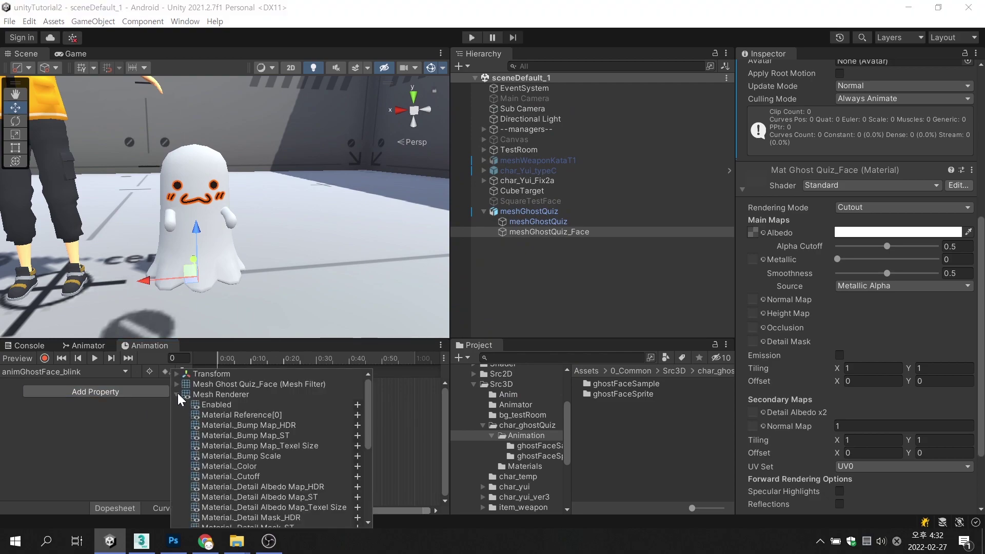
scroll(315, 435, down, 2)
scroll(315, 437, down, 2)
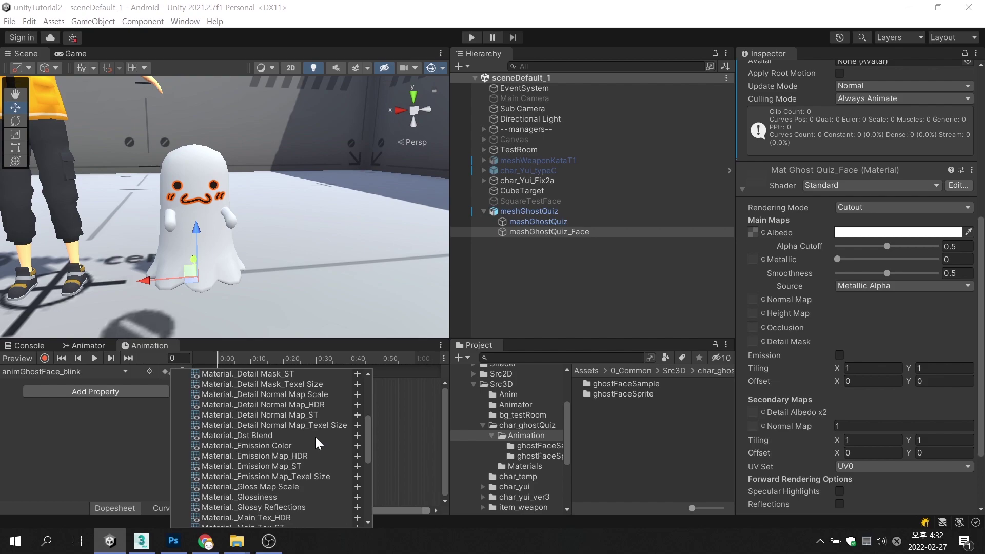
scroll(315, 436, down, 2)
click(275, 450)
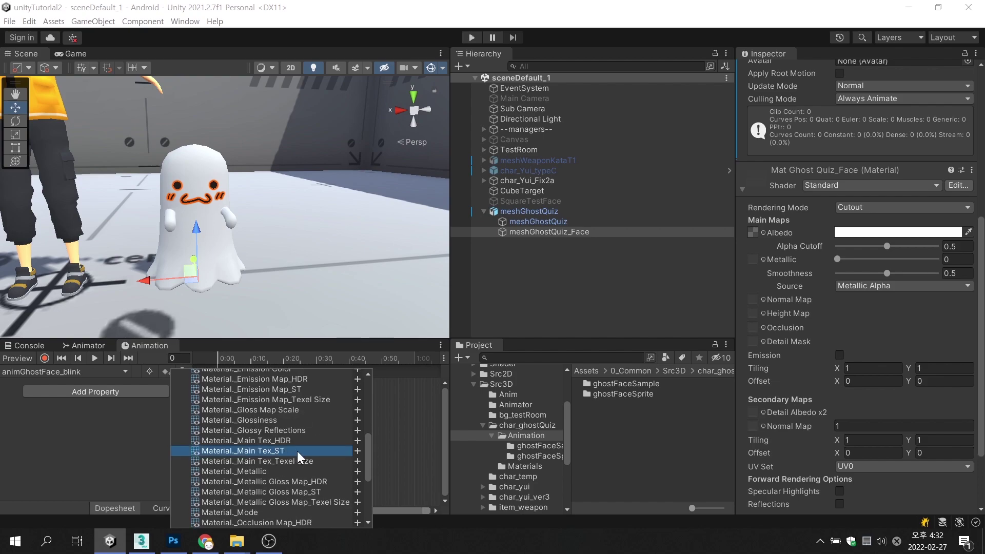
click(356, 451)
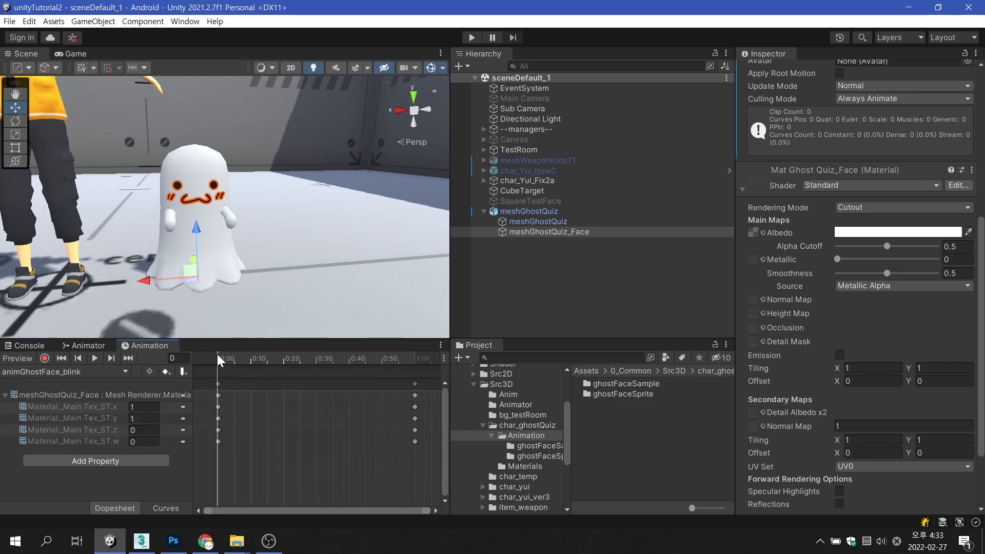
With recording on, key Main Tex_ST.z to 0.332 at frame 10 and 0.664 at frame 15
mouse_move(217, 354)
mouse_down()
mouse_move(269, 362)
mouse_move(250, 376)
mouse_up()
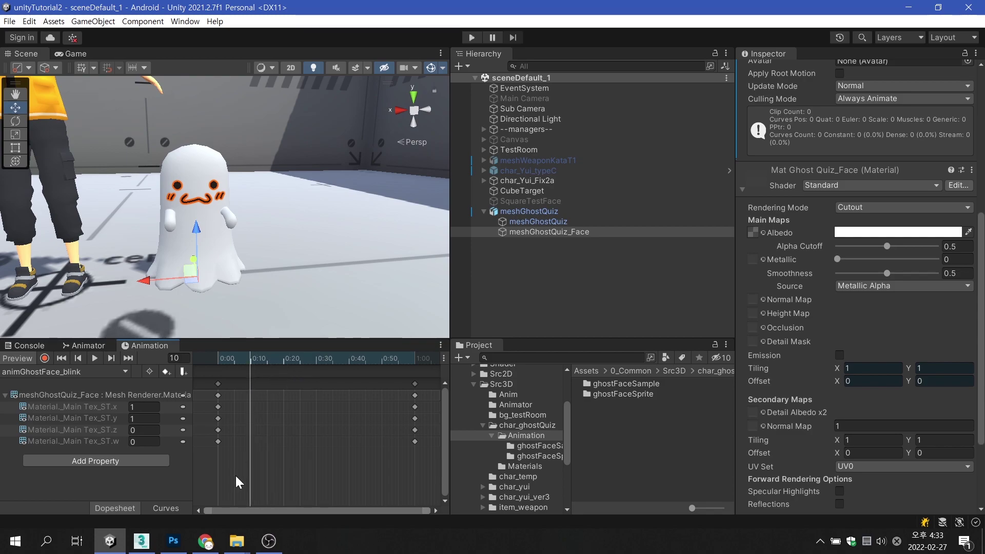
click(47, 358)
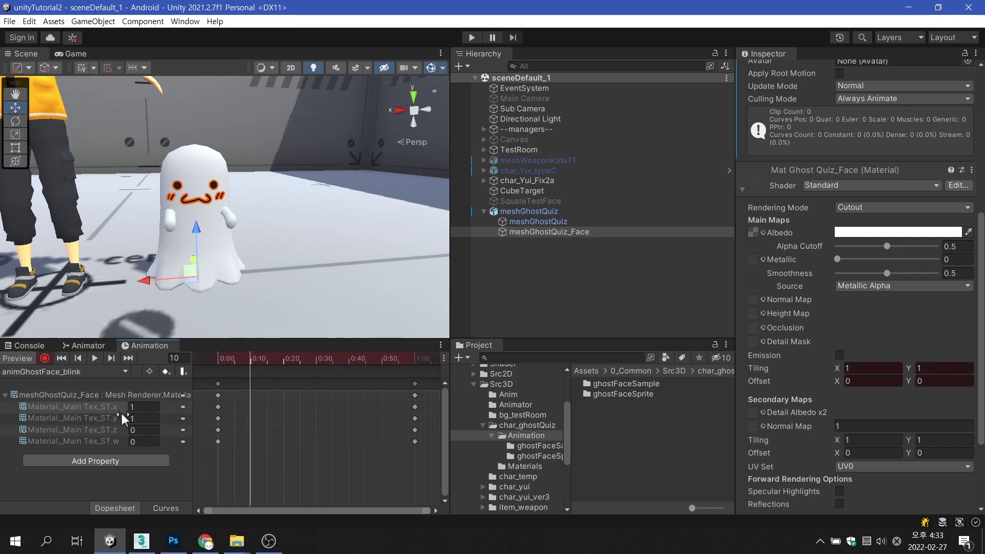
click(144, 430)
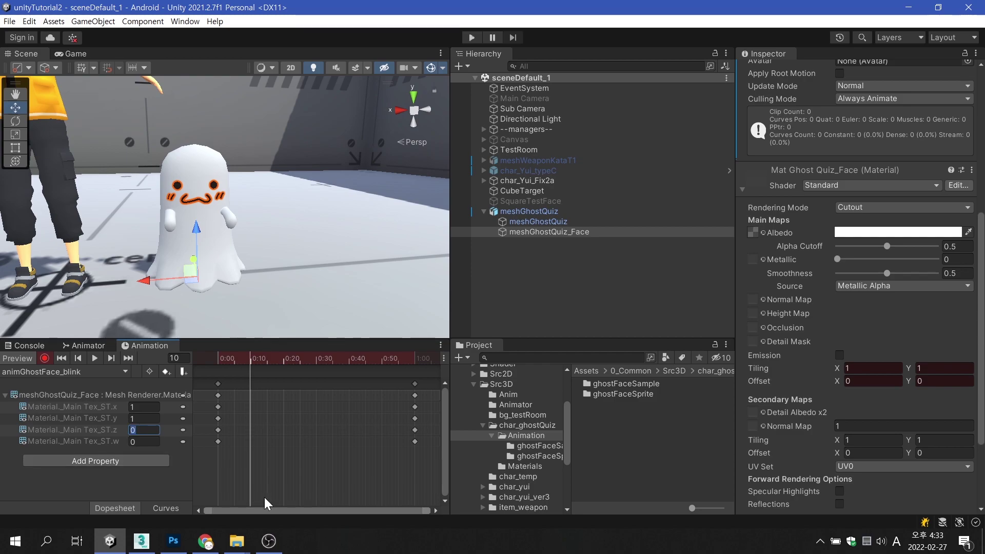
text(0.332)
key(Return)
drag(250, 357, 265, 359)
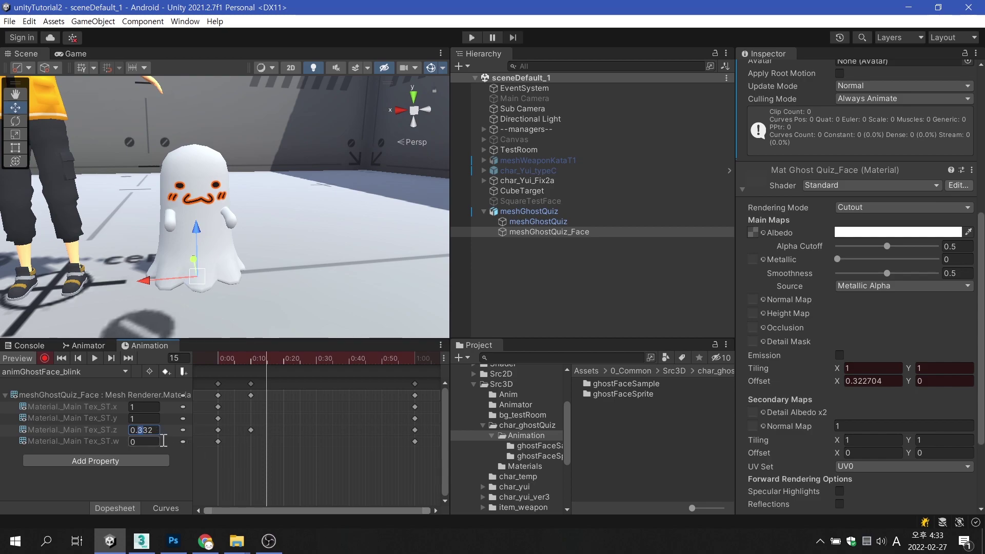
text(0.664)
key(Return)
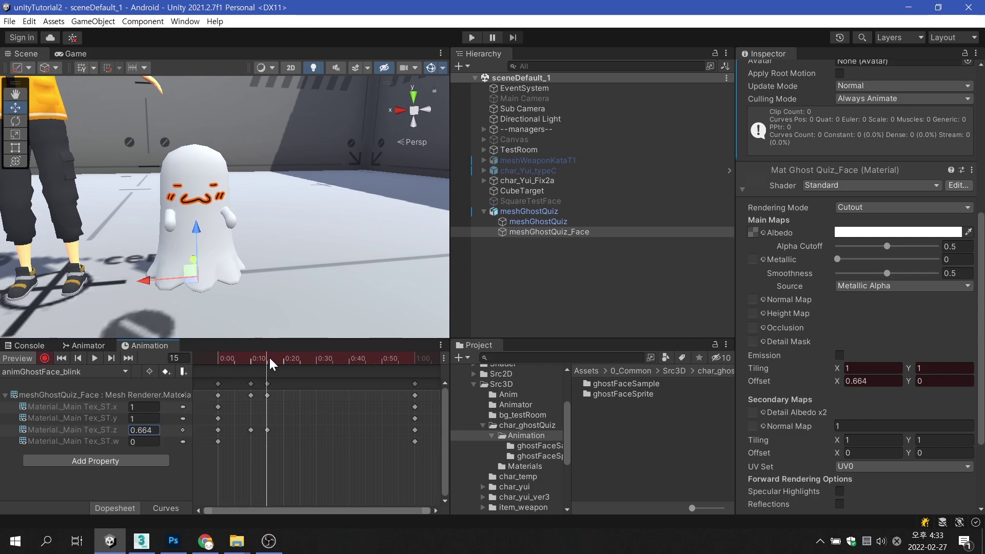
Key Tex_ST.z to 0.332 at frame 35 and 0 at frame 40, then rewind to frame 0
drag(268, 357, 333, 373)
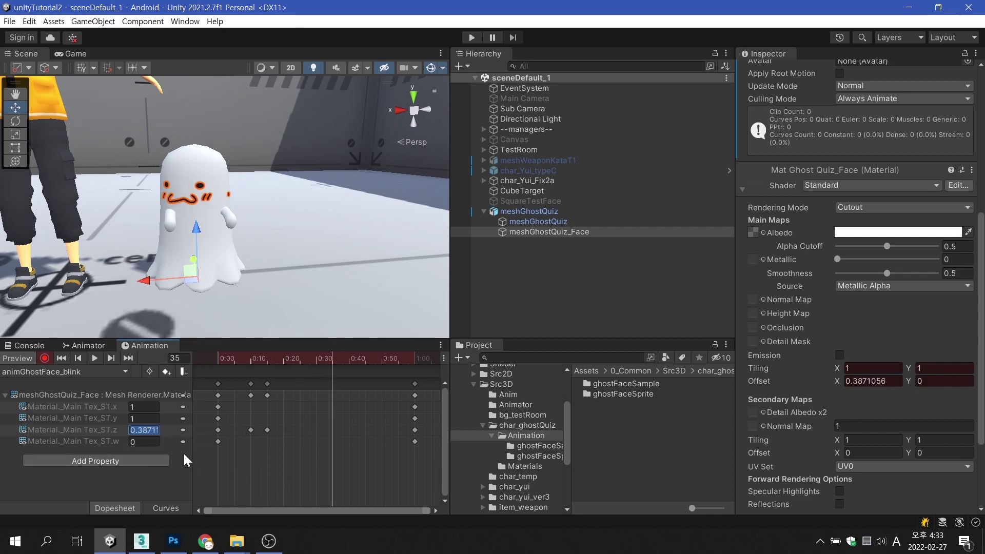
text(0.332)
key(Return)
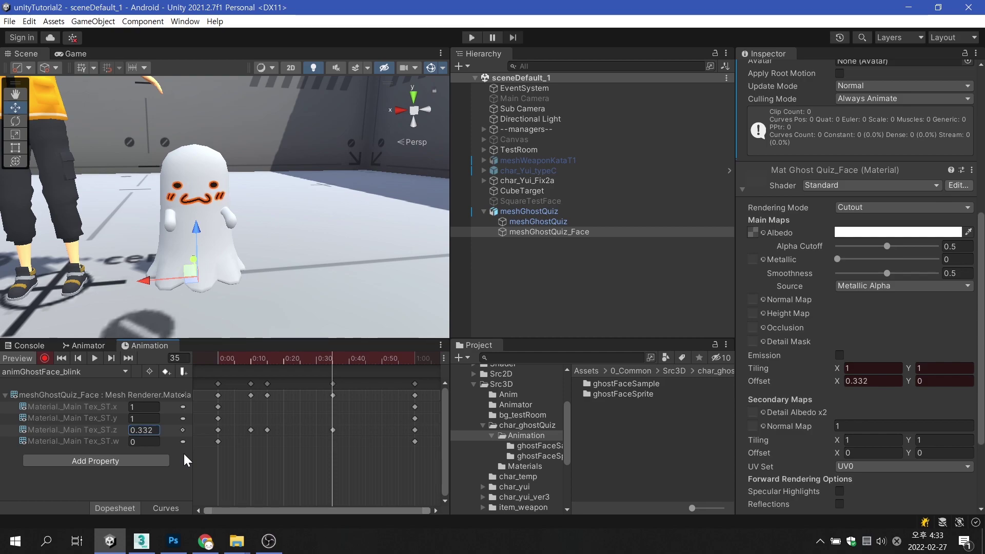
drag(334, 358, 346, 361)
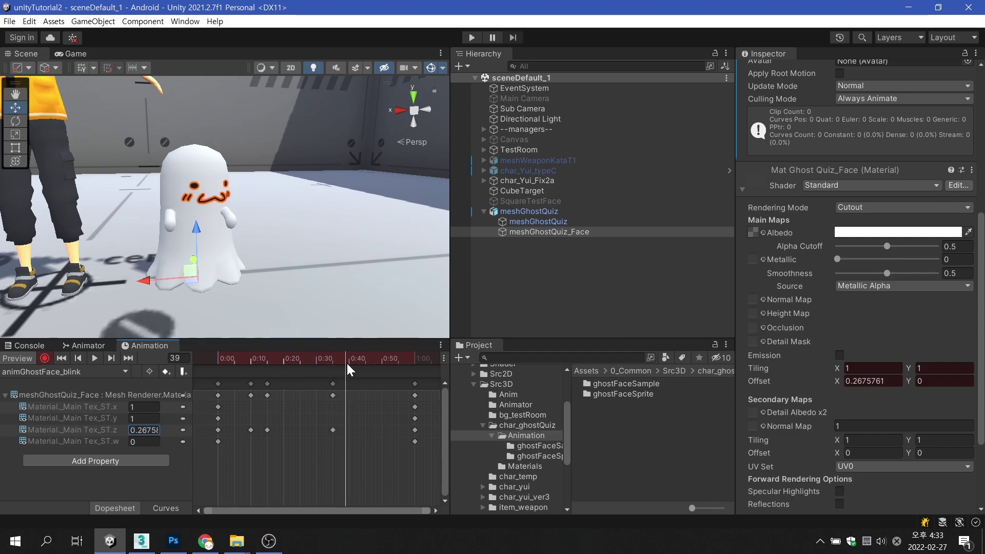
click(154, 430)
text(0)
key(Return)
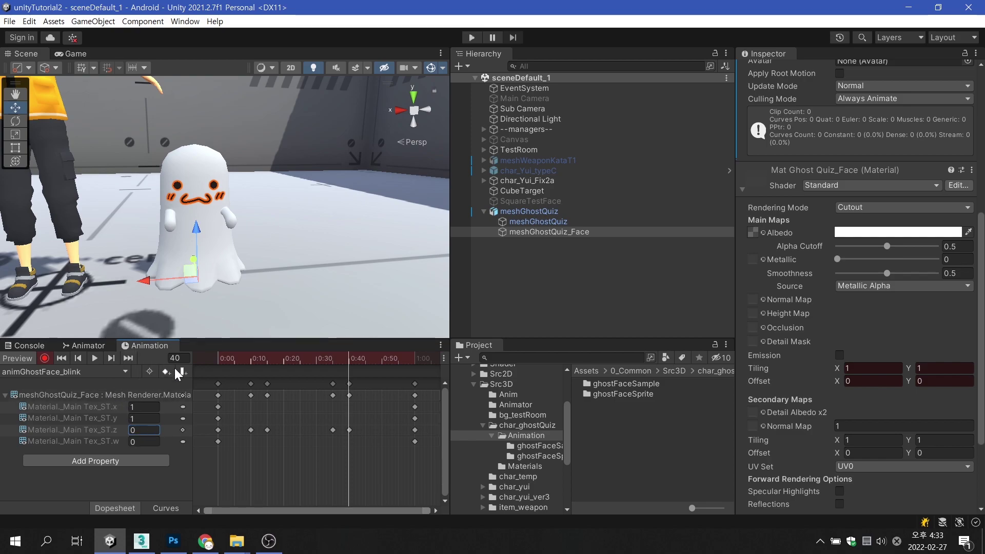
drag(222, 356, 207, 360)
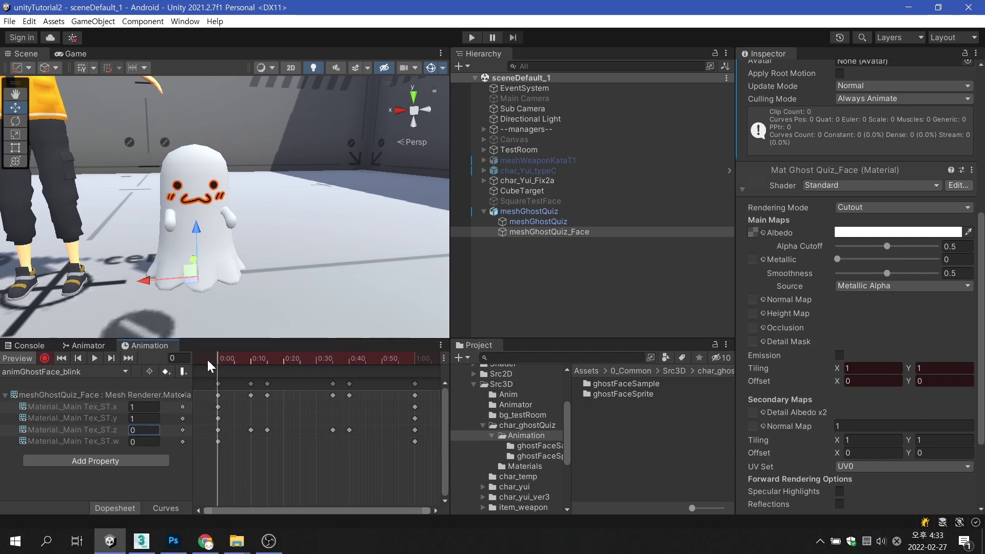
Preview the blink clip playing, stop it, and switch animation recording off
click(94, 358)
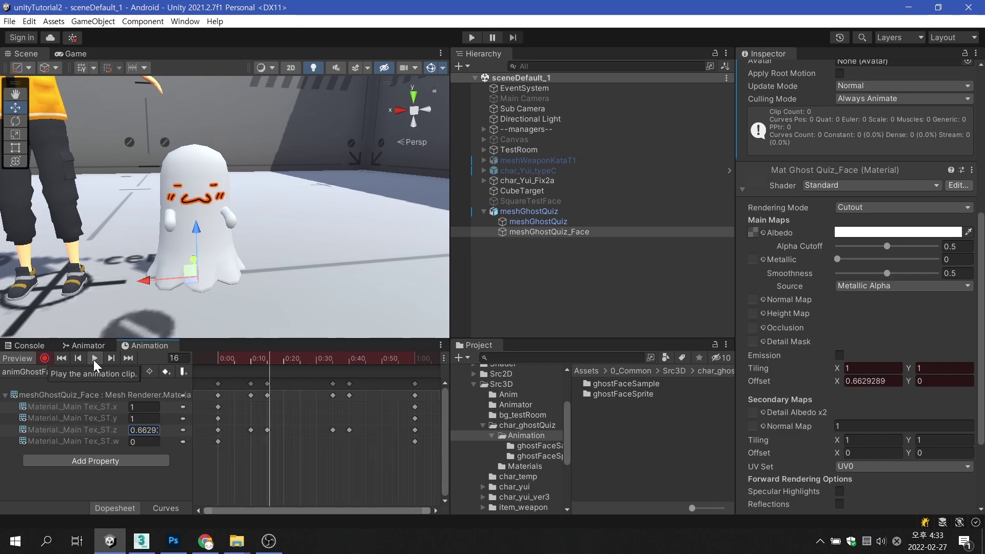
click(93, 360)
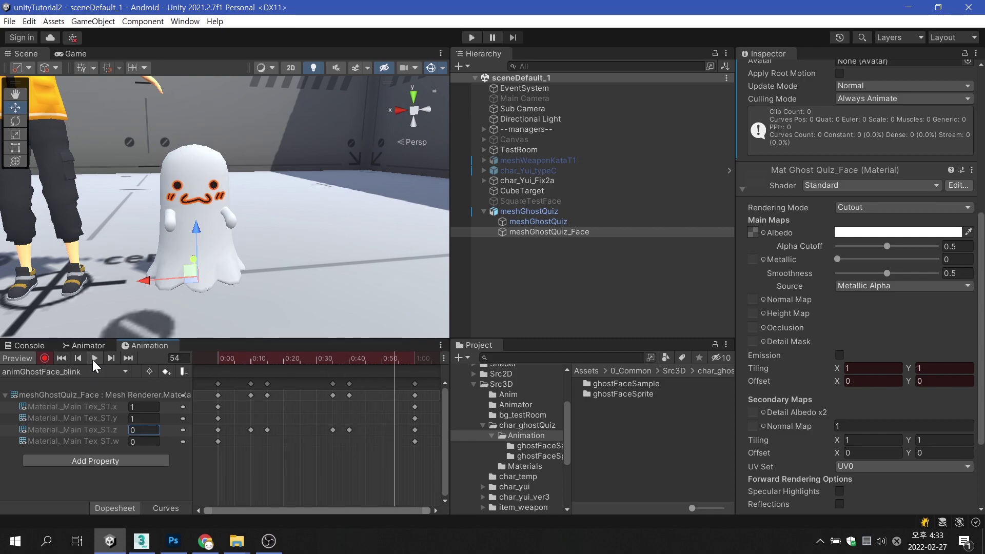
click(48, 359)
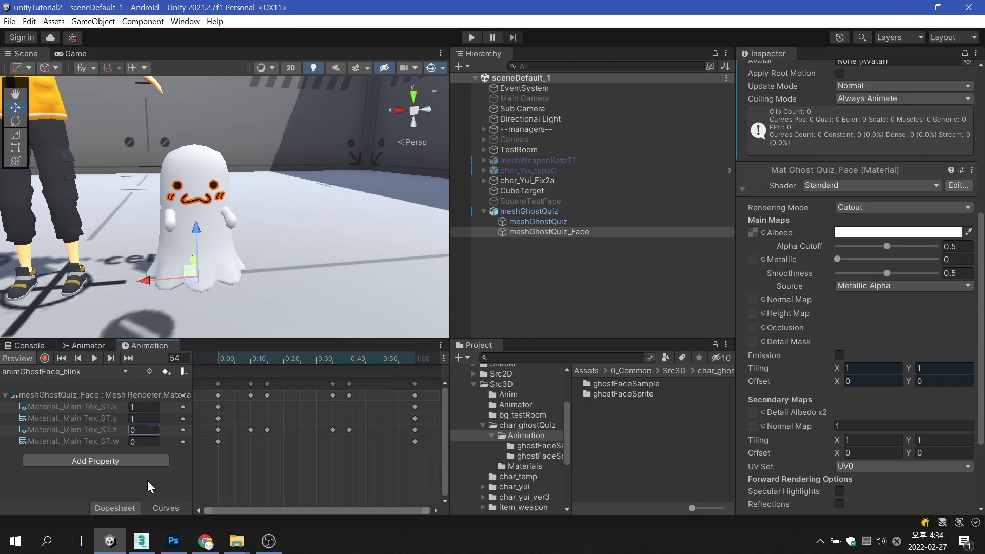
Show the Curves view for Tex_ST.z alone and box-select its keyframes
click(168, 510)
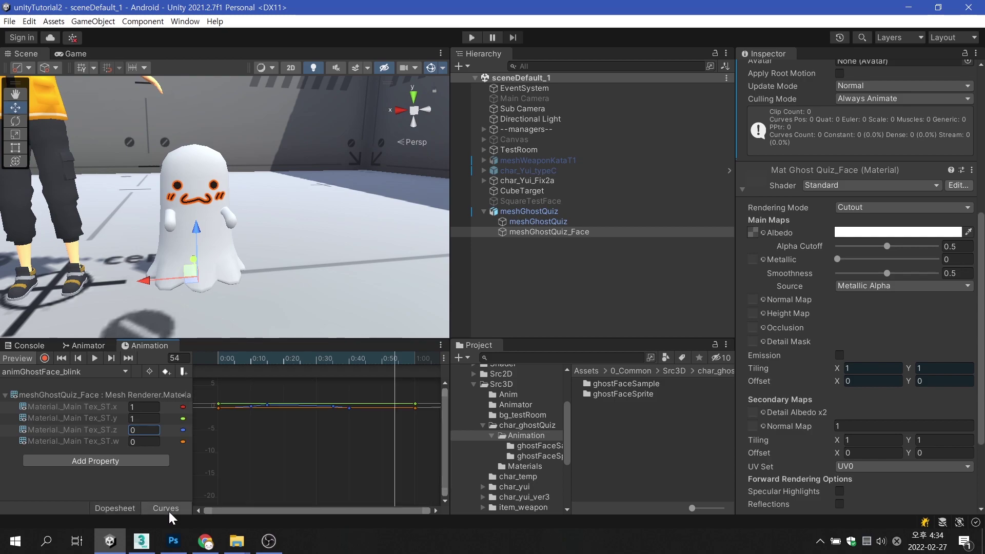
right_click(180, 432)
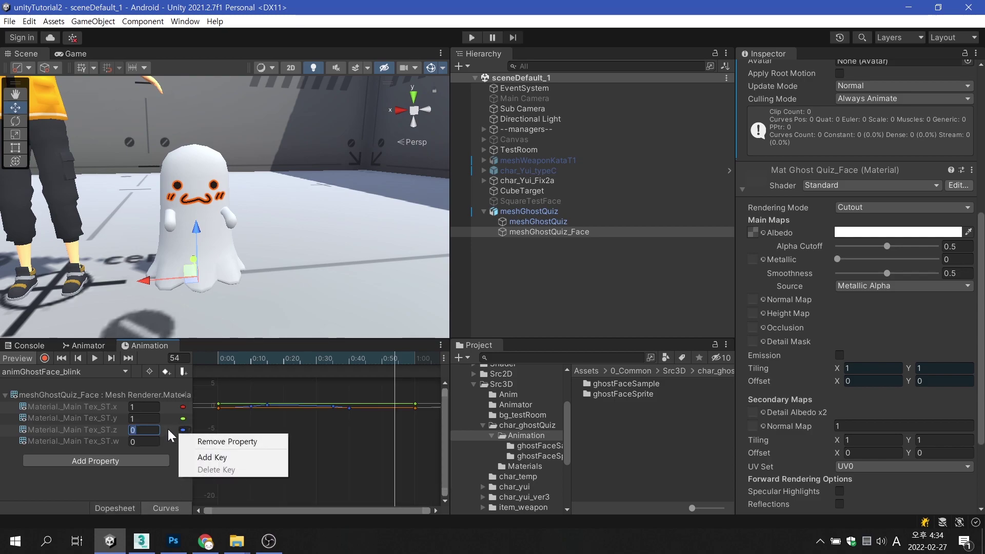
click(168, 429)
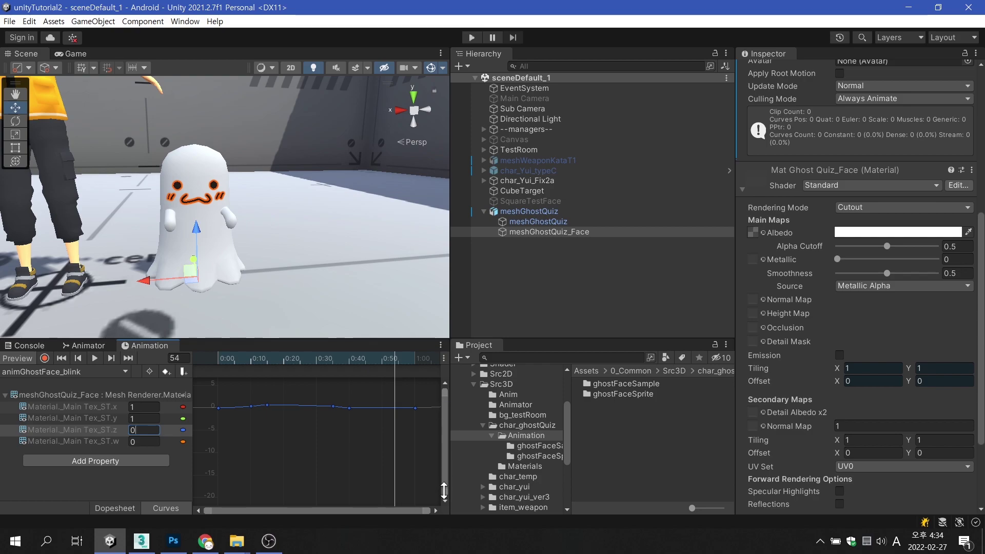
drag(443, 494, 443, 407)
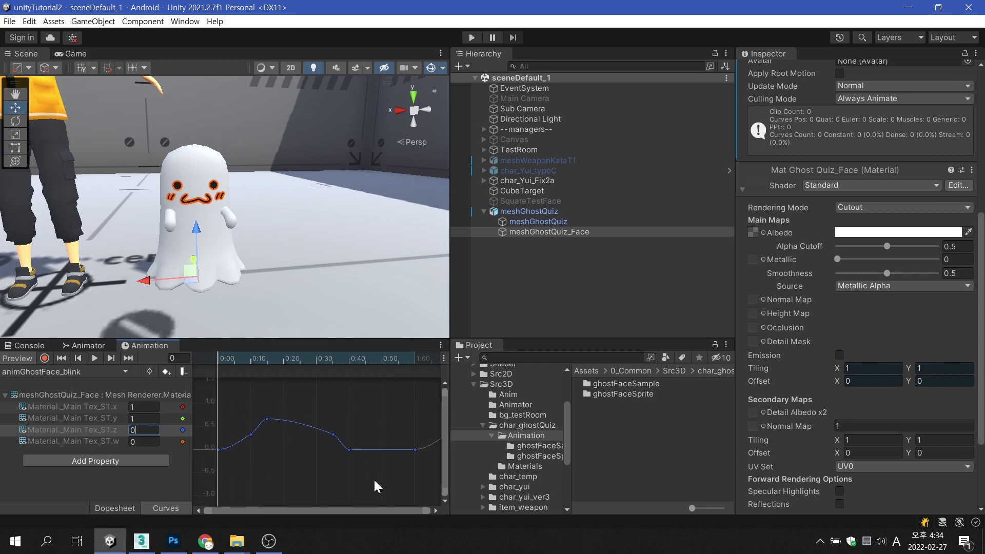
drag(373, 478, 210, 394)
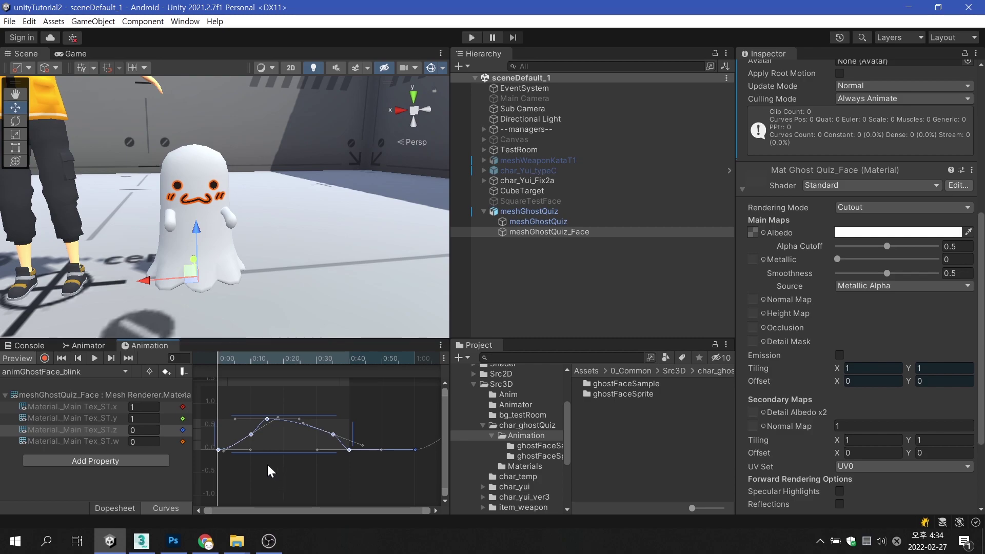
Set the selected keys to Both Tangents > Constant for a stepped curve and preview the clip
right_click(252, 434)
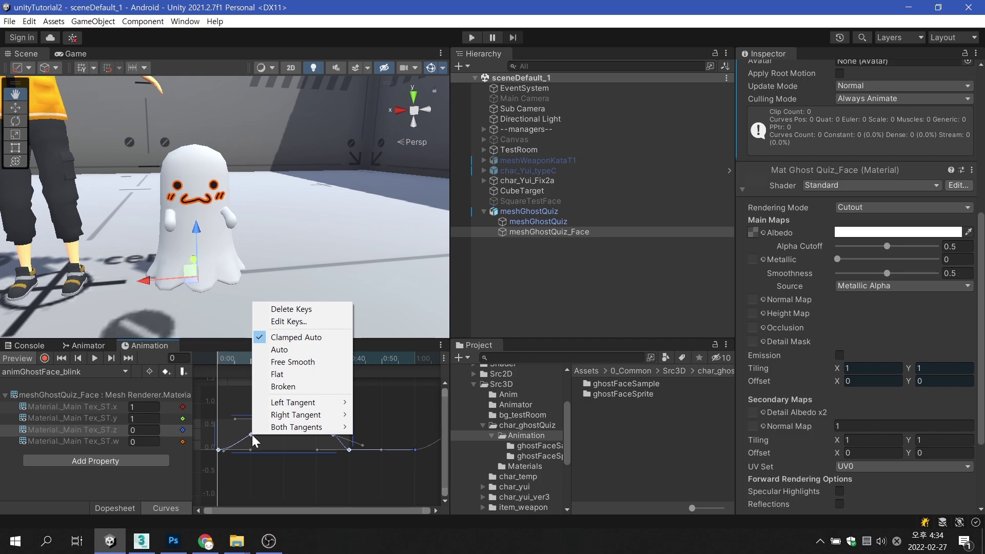
mouse_move(297, 427)
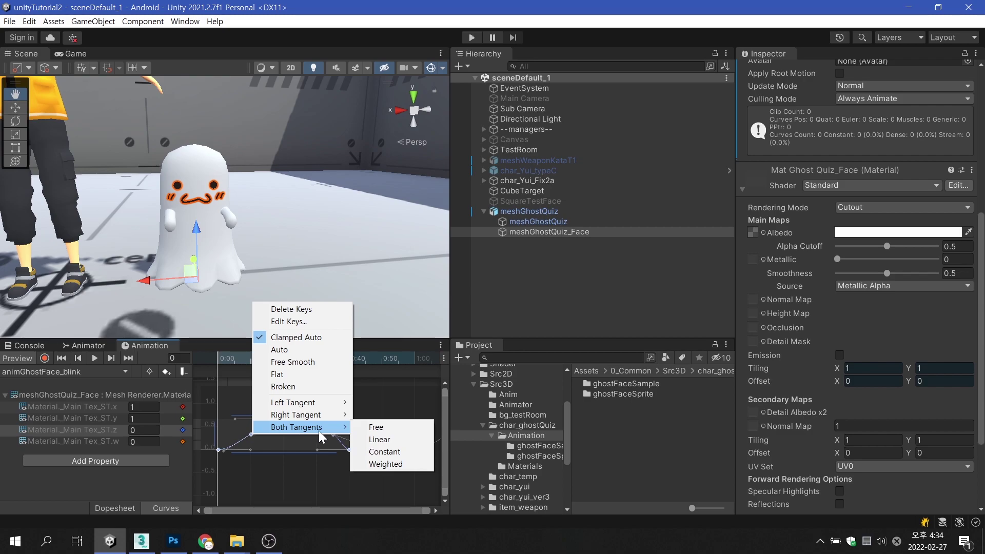
click(395, 452)
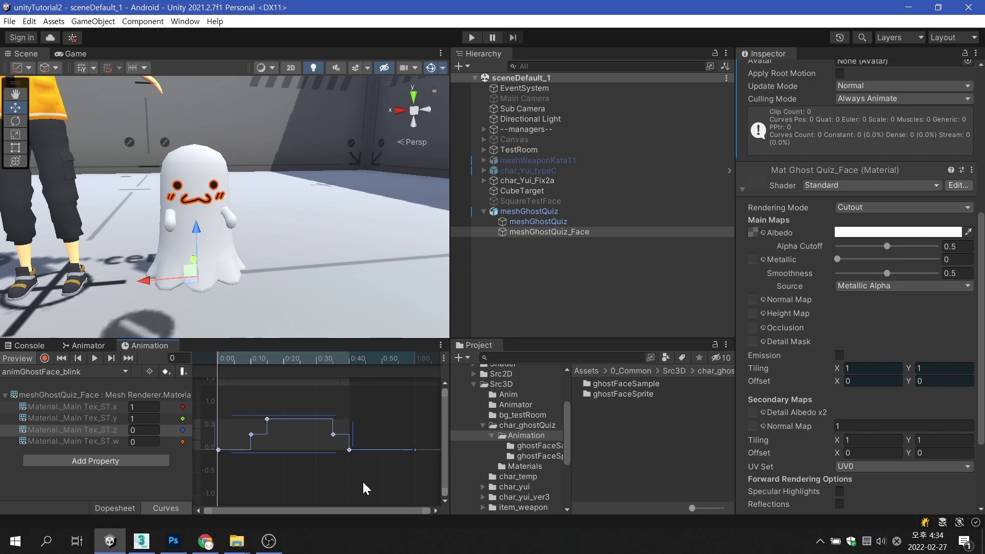
right_click(266, 420)
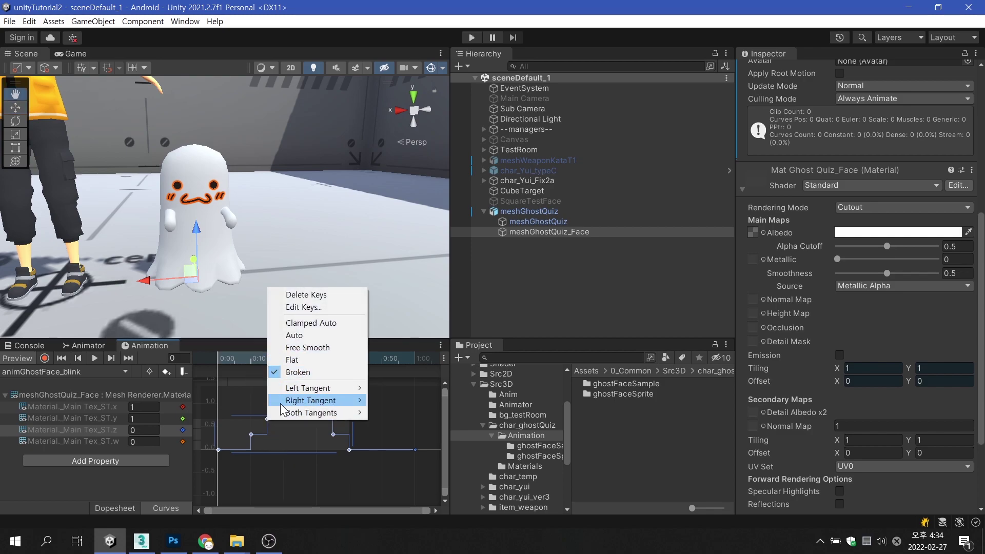
mouse_move(311, 413)
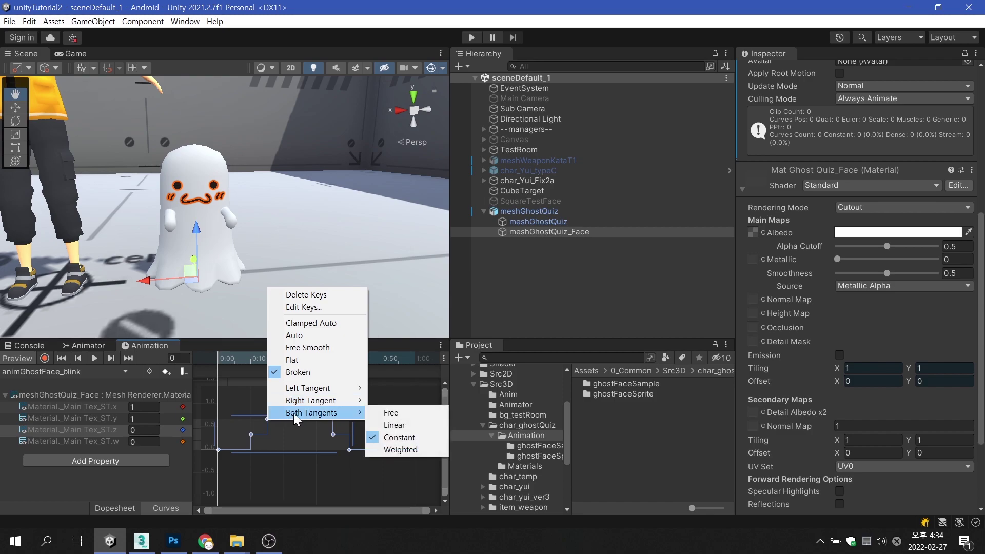
click(282, 481)
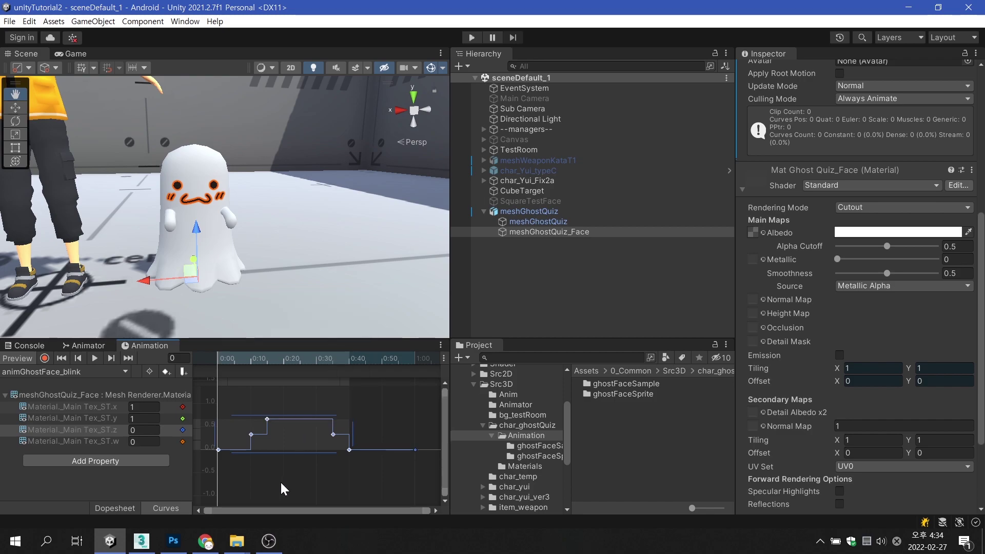
click(94, 361)
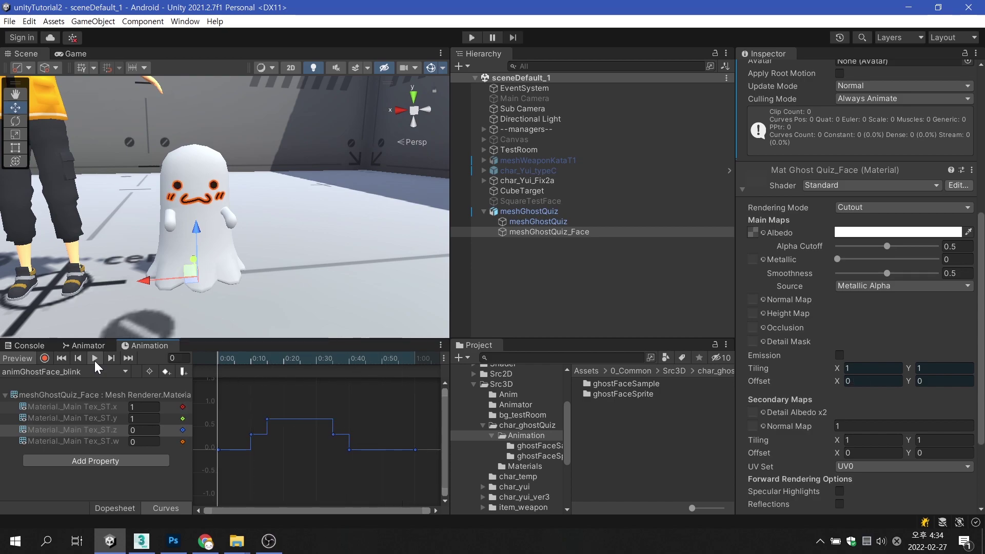
Enter Play mode with Ctrl+P and watch the ghost blinking from the Scene view
key(ctrl+p)
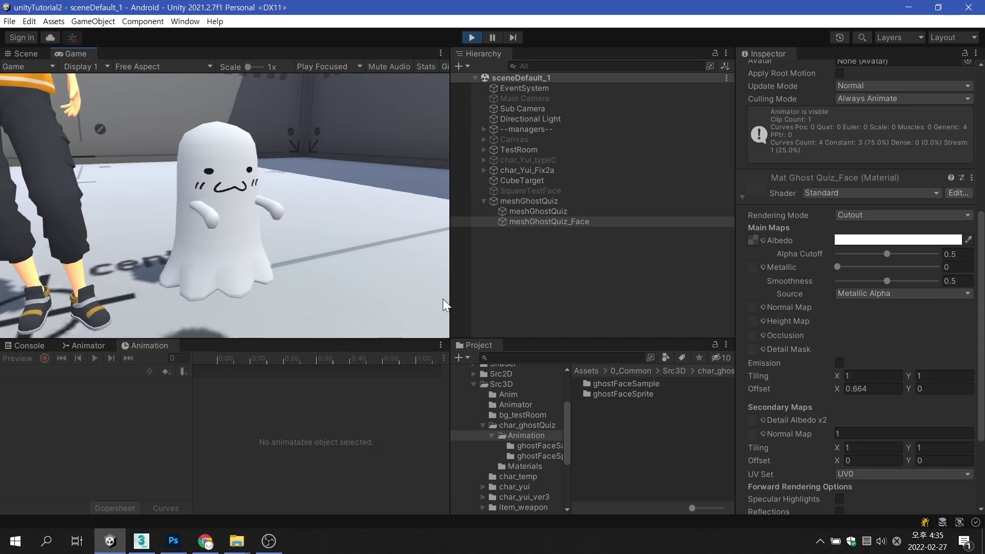
click(31, 55)
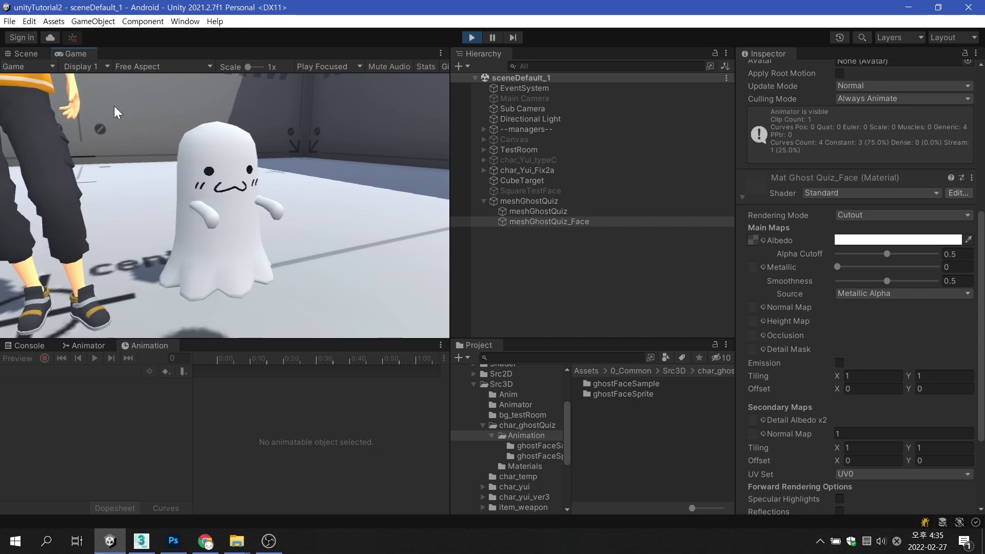
click(464, 286)
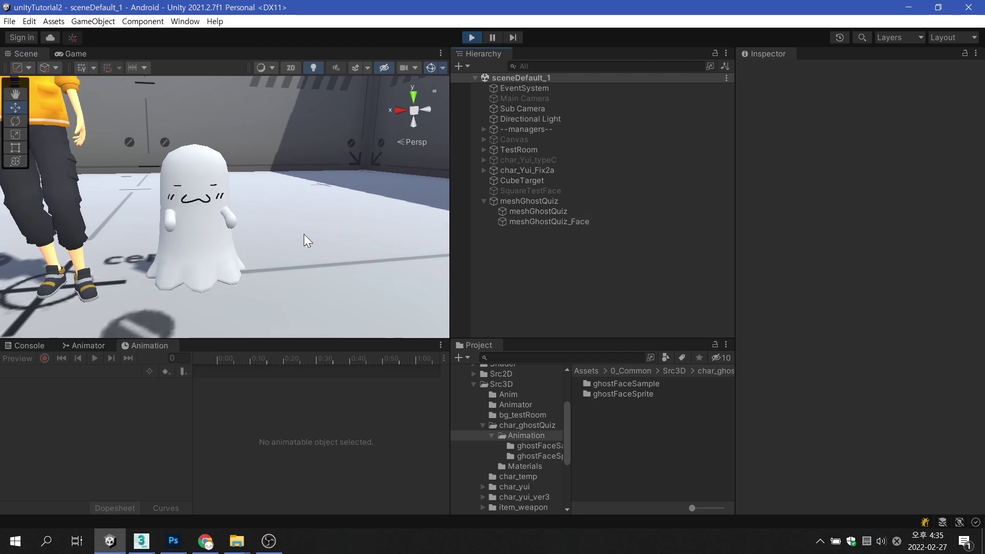
scroll(304, 238, up, 2)
mouse_move(304, 237)
middle_down()
mouse_move(286, 225)
mouse_move(325, 236)
middle_up()
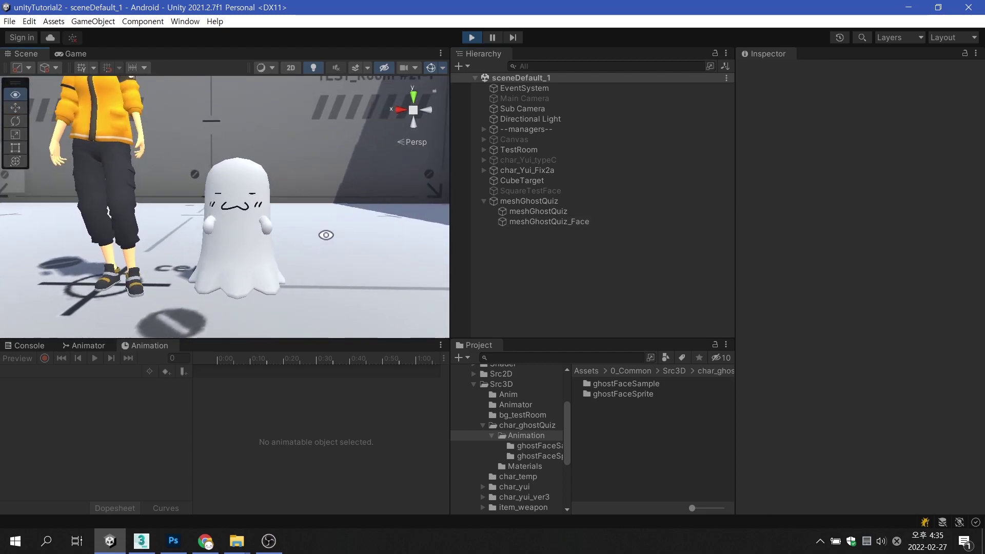
scroll(325, 236, up, 2)
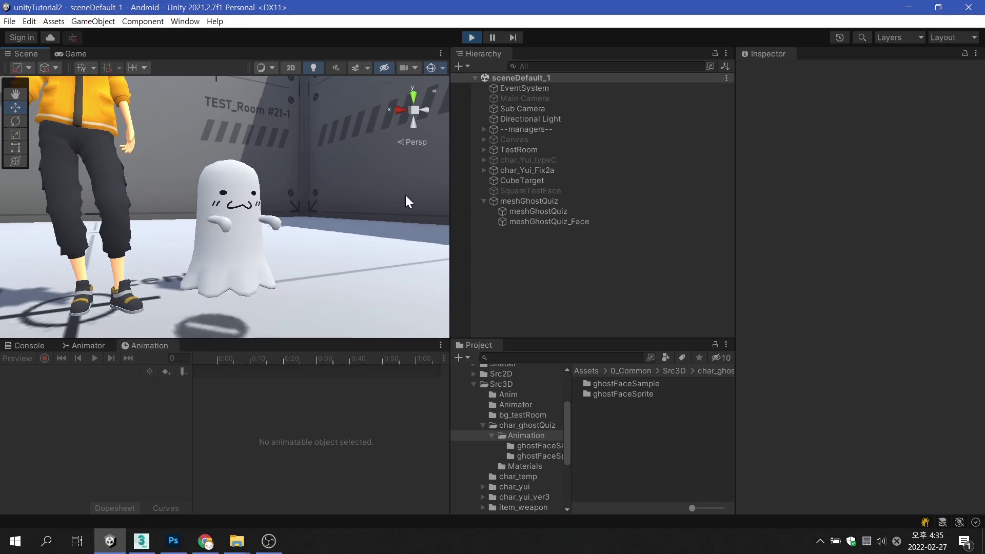
mouse_move(405, 195)
alt+mouse_down()
mouse_move(313, 243)
mouse_move(292, 270)
mouse_move(438, 264)
mouse_move(507, 231)
alt+mouse_up()
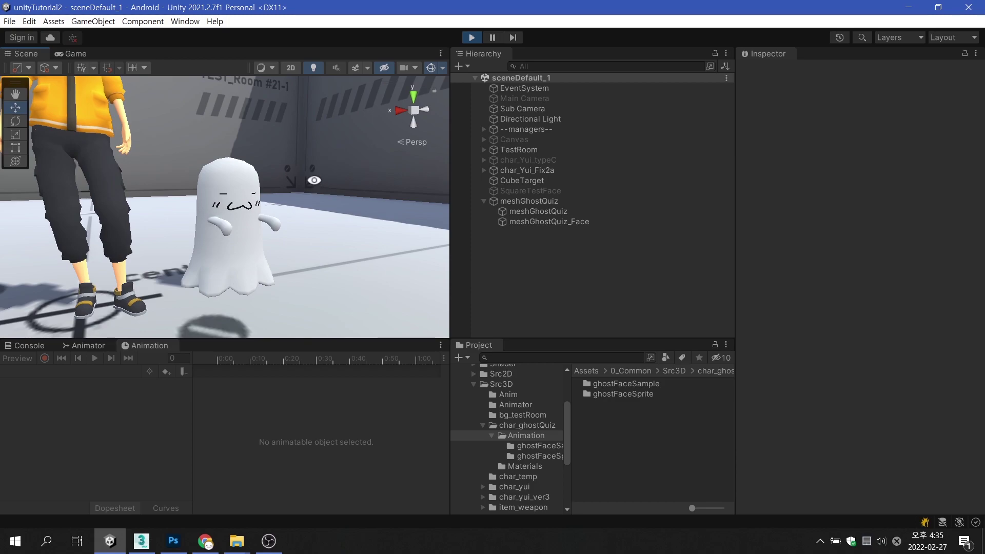
mouse_move(320, 153)
alt+mouse_down()
mouse_move(278, 227)
mouse_move(199, 247)
alt+mouse_up()
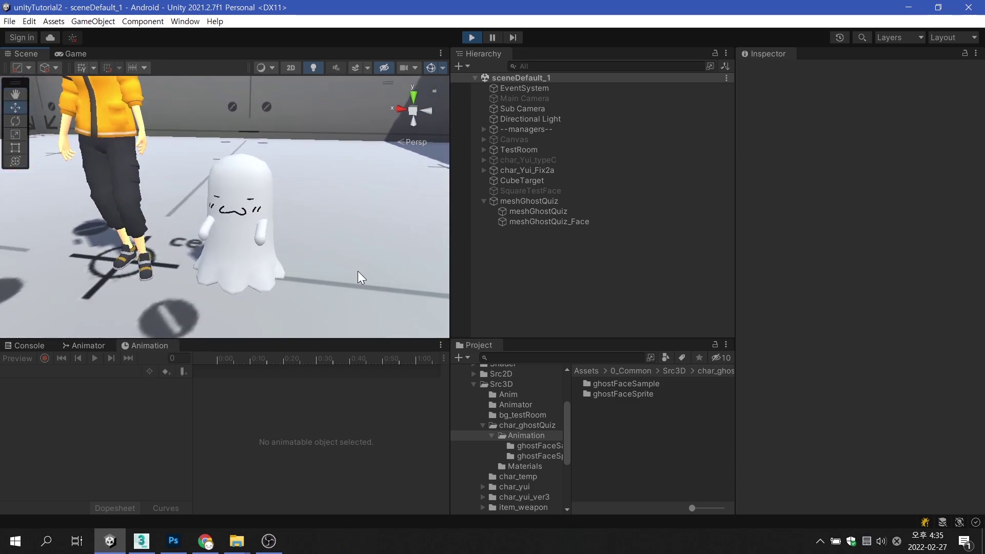
mouse_move(367, 261)
alt+mouse_down()
mouse_move(325, 228)
mouse_move(343, 231)
alt+mouse_up()
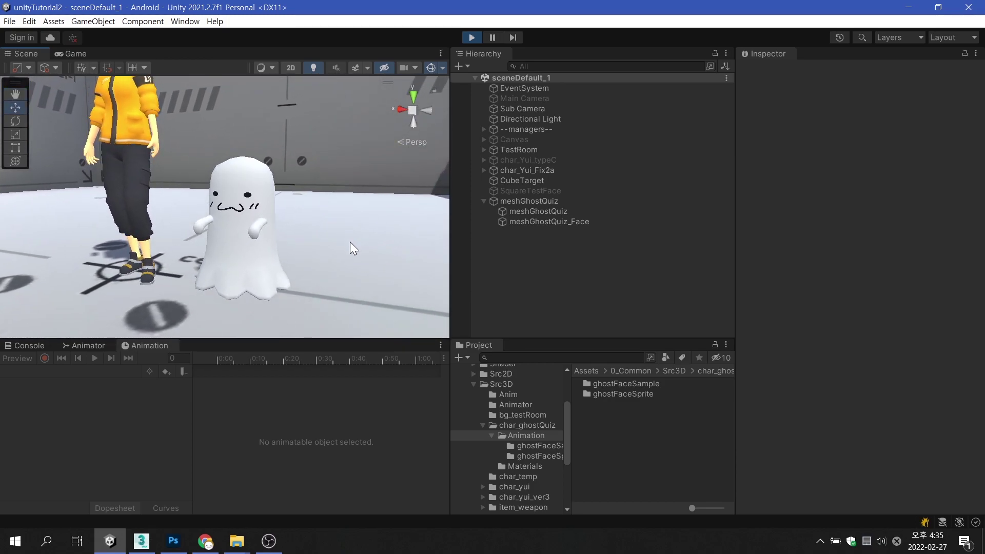